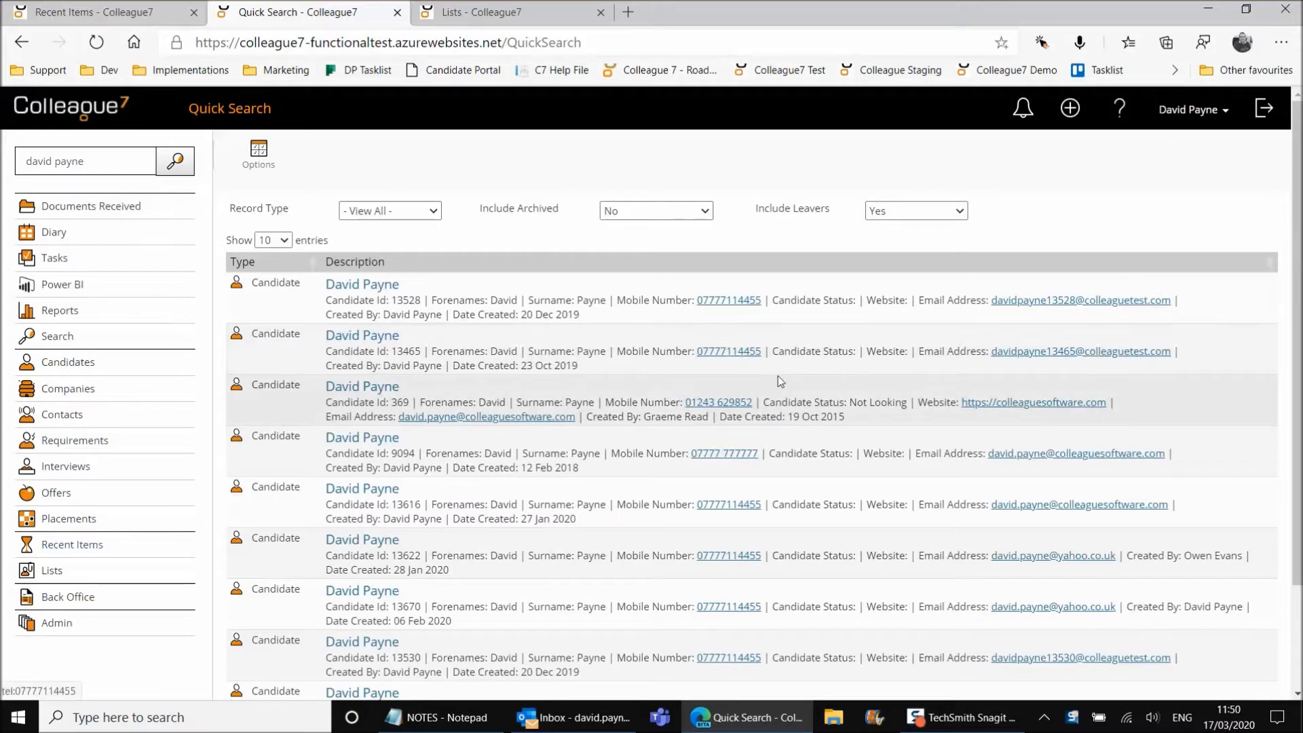
# Start an email to the candidate's address, discard it, then view the Favourites list
pyautogui.click(522, 417)
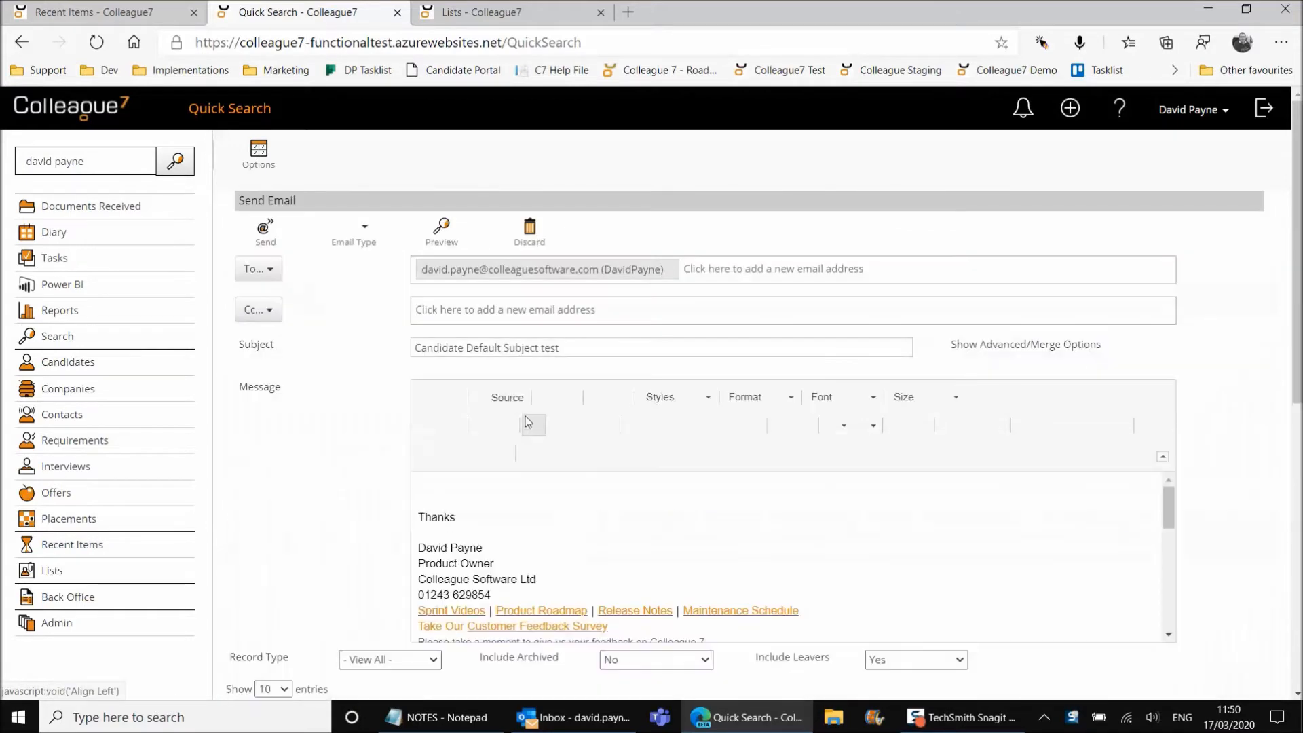
pyautogui.click(530, 230)
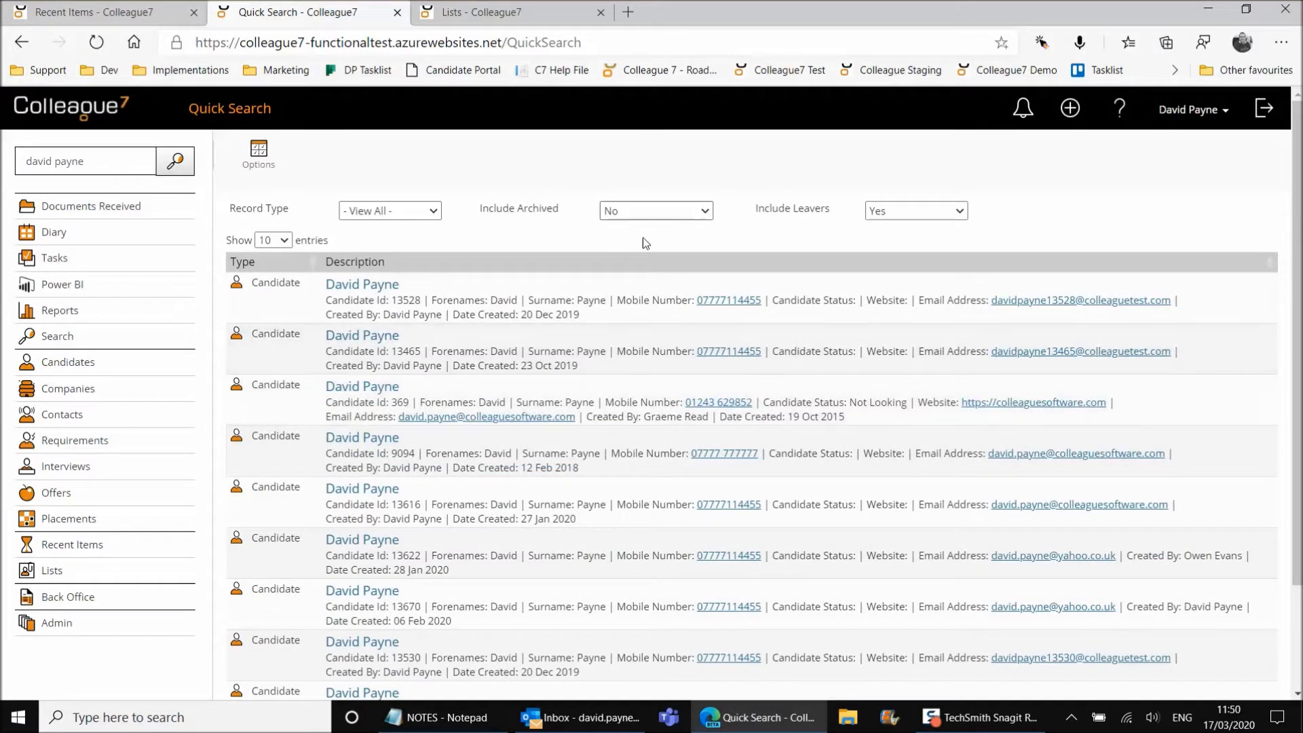
pyautogui.click(475, 12)
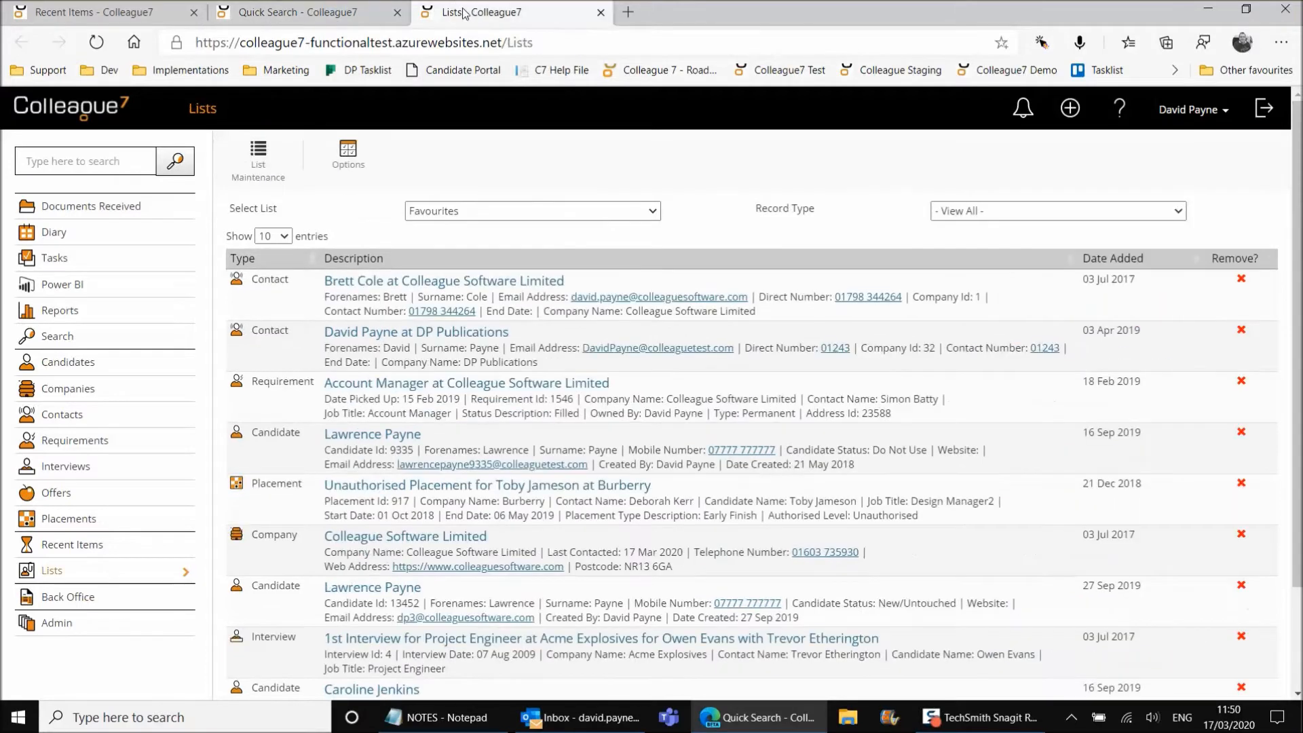
pyautogui.scroll(-1, 541, 392)
pyautogui.scroll(1, 541, 392)
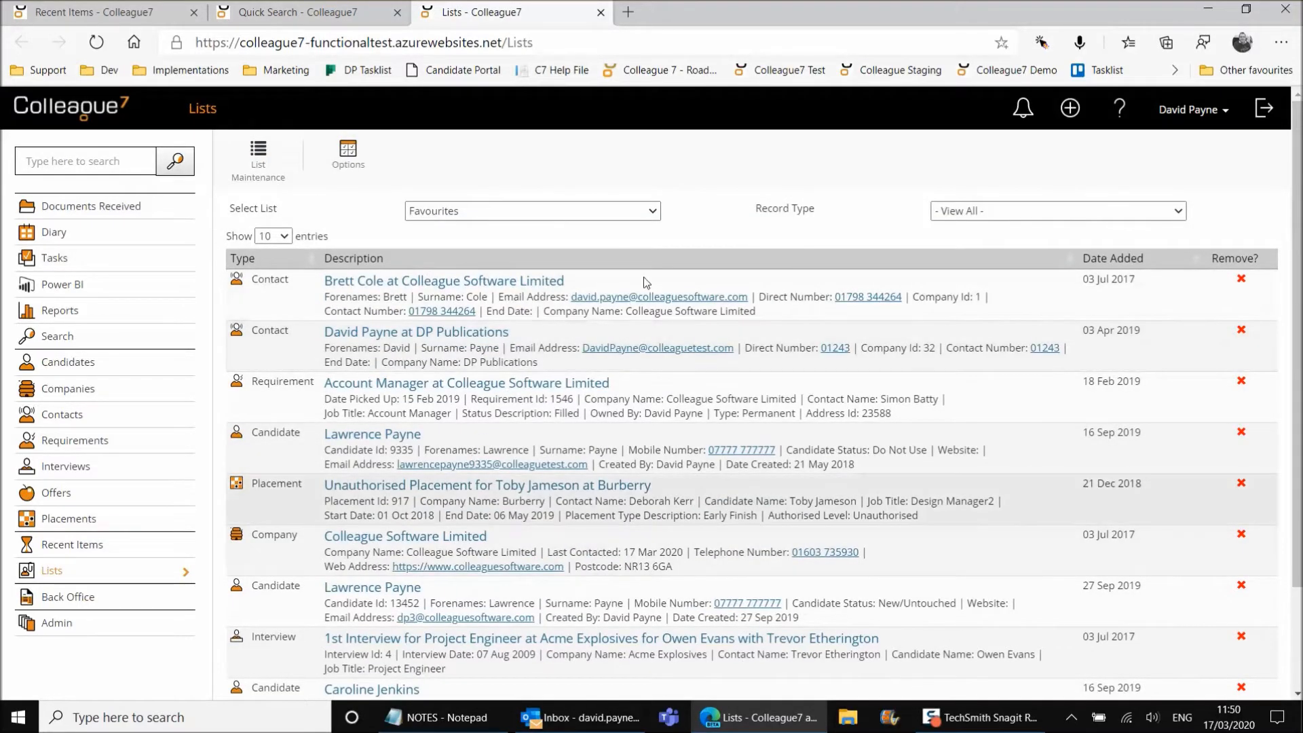
# Browse the Candidate, Company, Contact, Requirement, Interview and Offer/Placement listing fields unchanged, then go to Recent Items
pyautogui.click(348, 160)
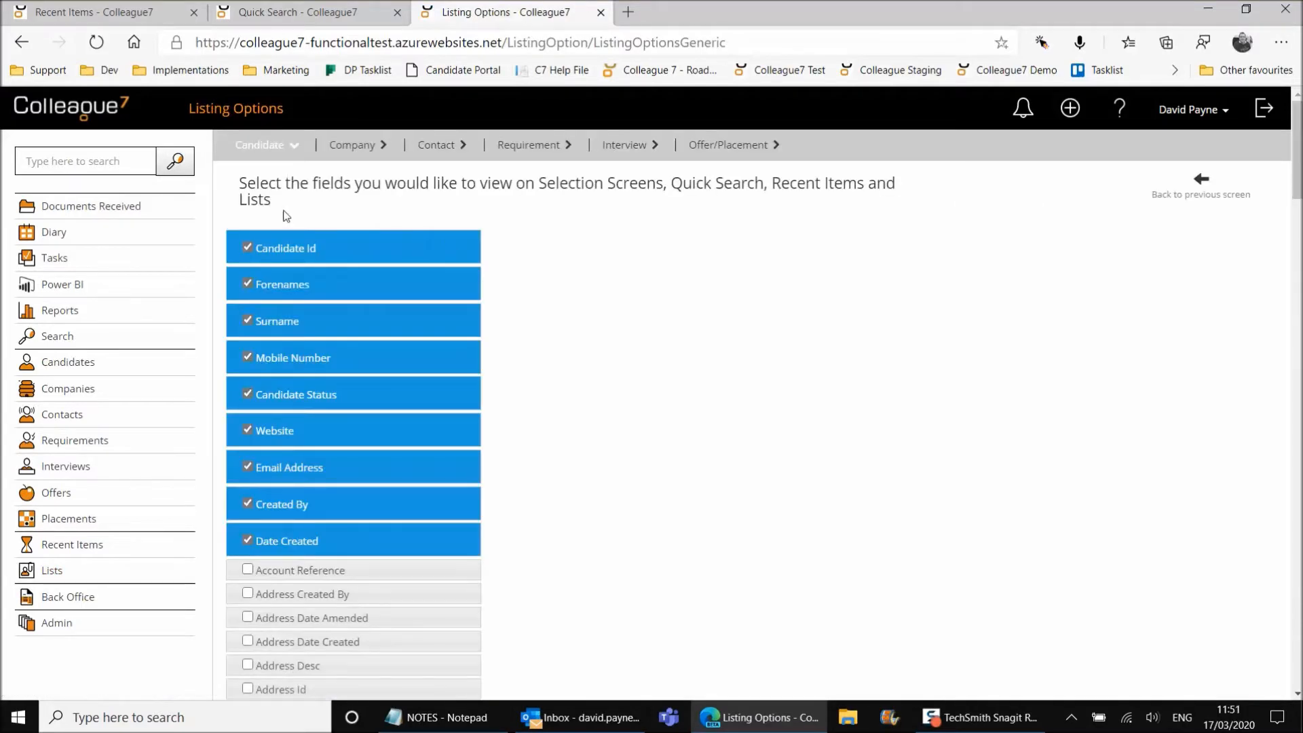
pyautogui.click(345, 145)
pyautogui.click(429, 145)
pyautogui.click(510, 145)
pyautogui.click(604, 146)
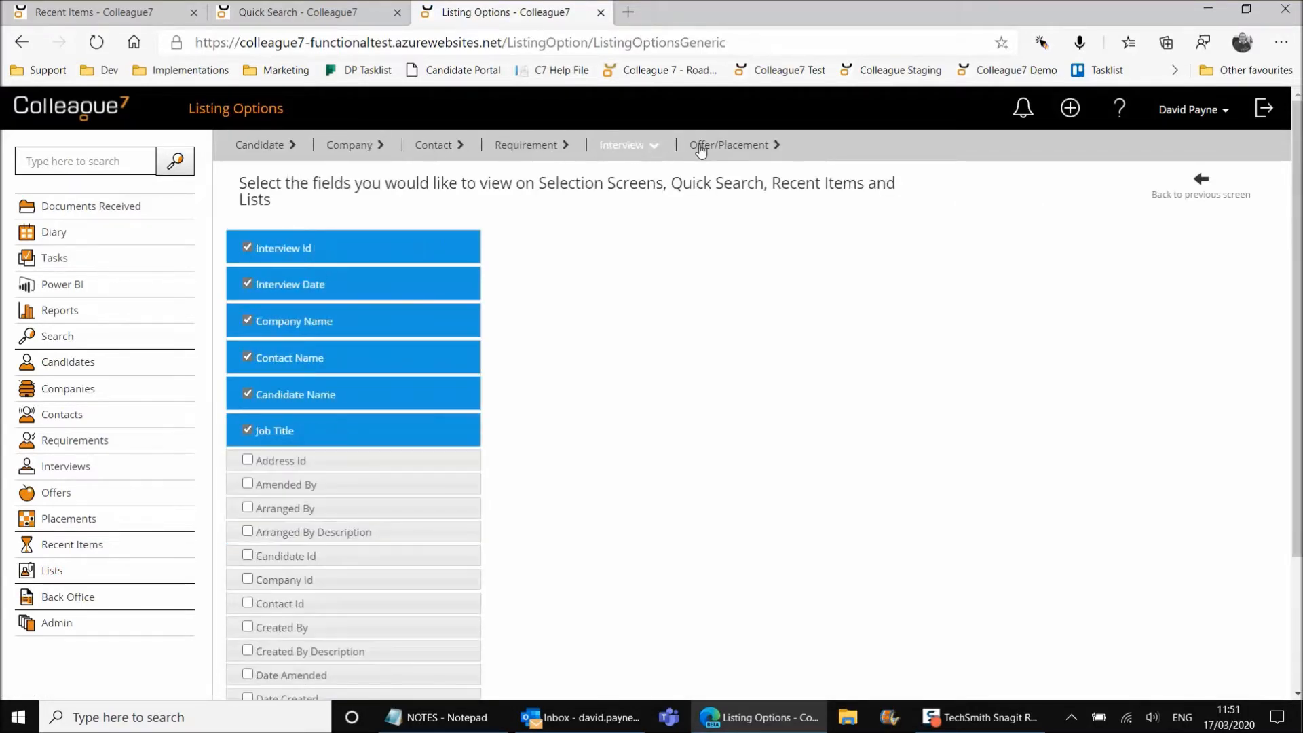
pyautogui.click(703, 146)
pyautogui.click(265, 146)
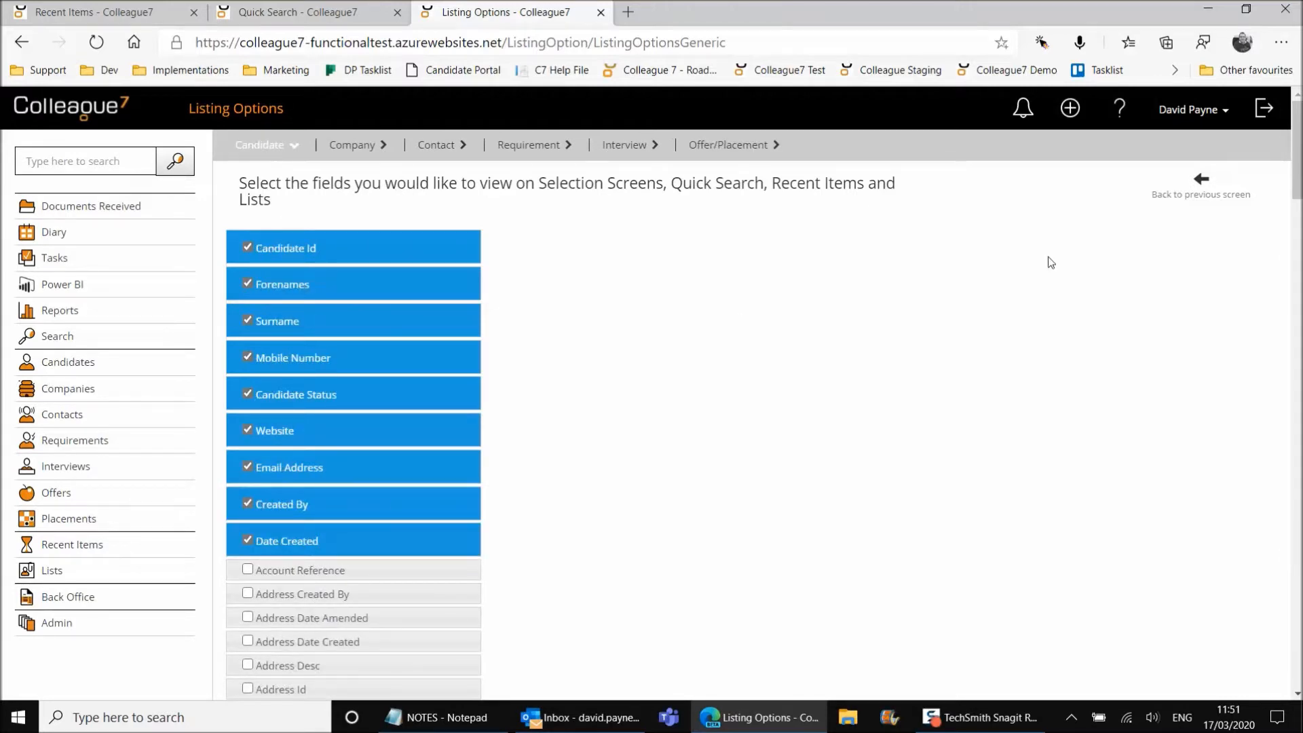
pyautogui.click(1194, 194)
pyautogui.click(102, 14)
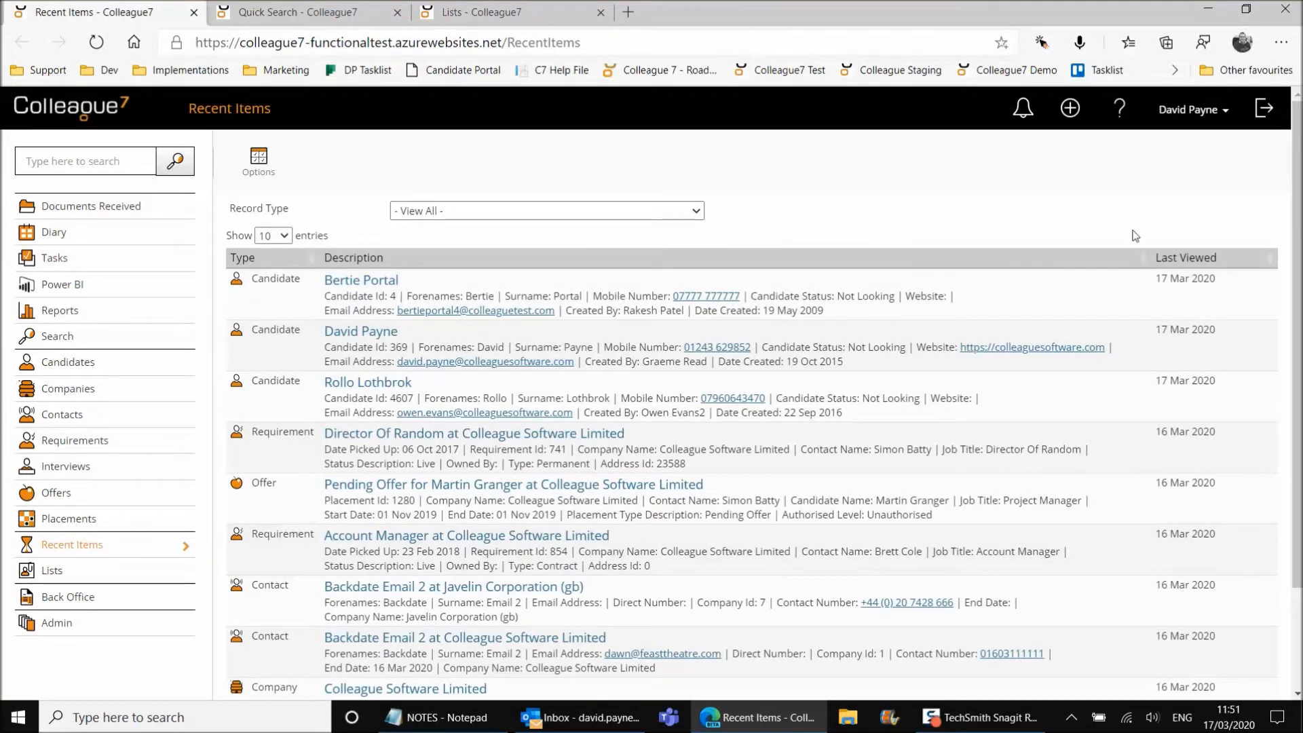
# Review the Company, Contact and Requirement listing field options from Recent Items without changing them
pyautogui.scroll(-1, 987, 225)
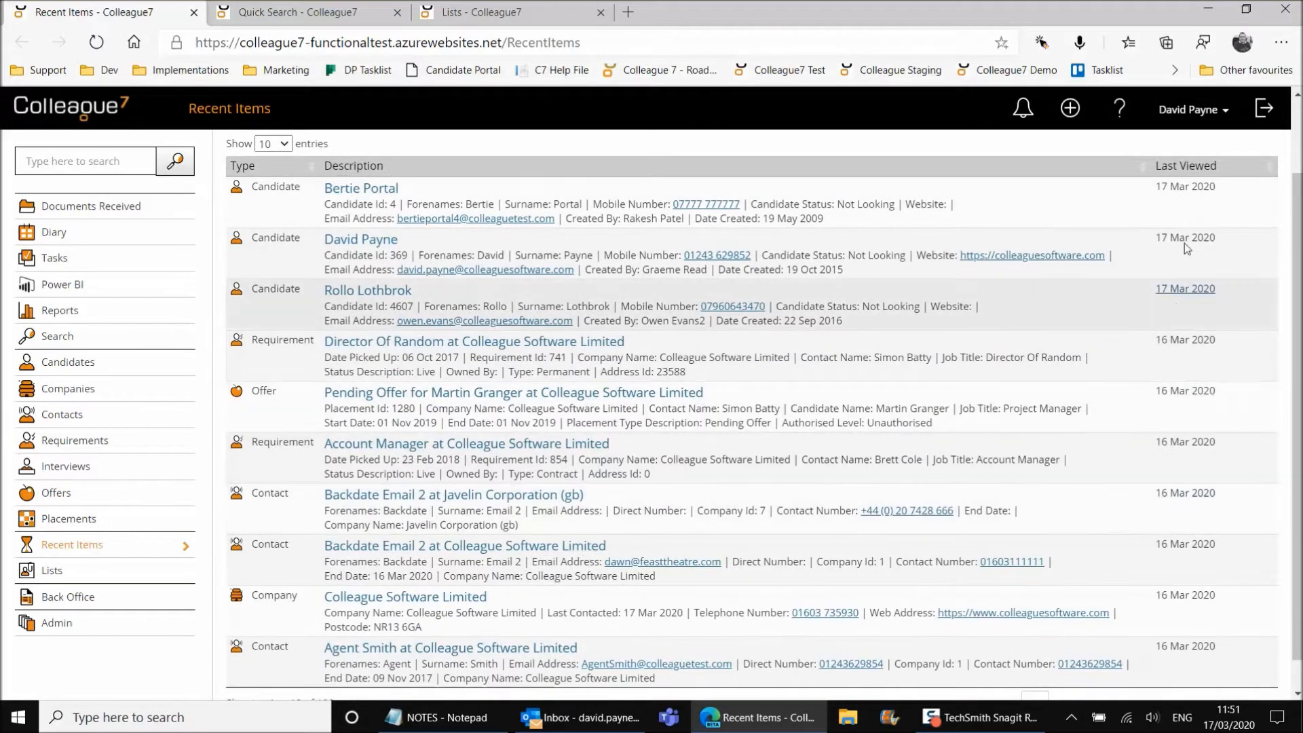
pyautogui.scroll(1, 1008, 305)
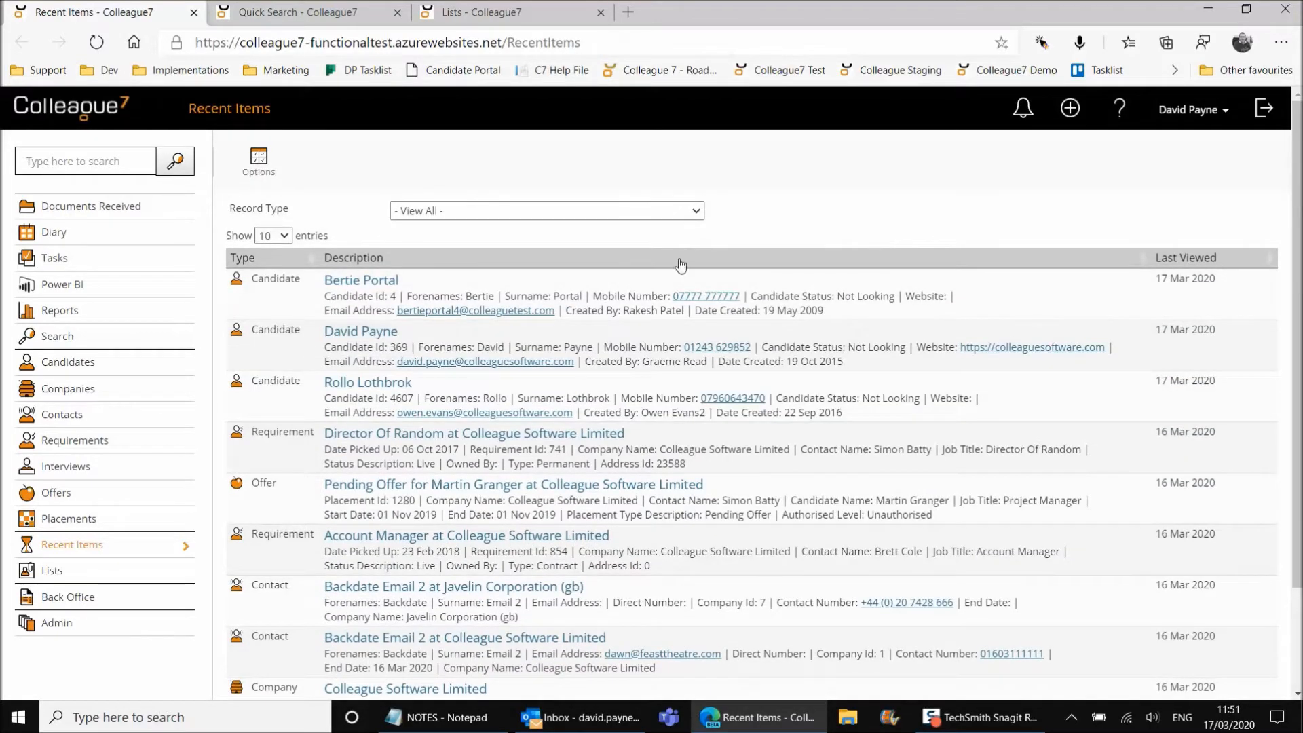
pyautogui.click(281, 175)
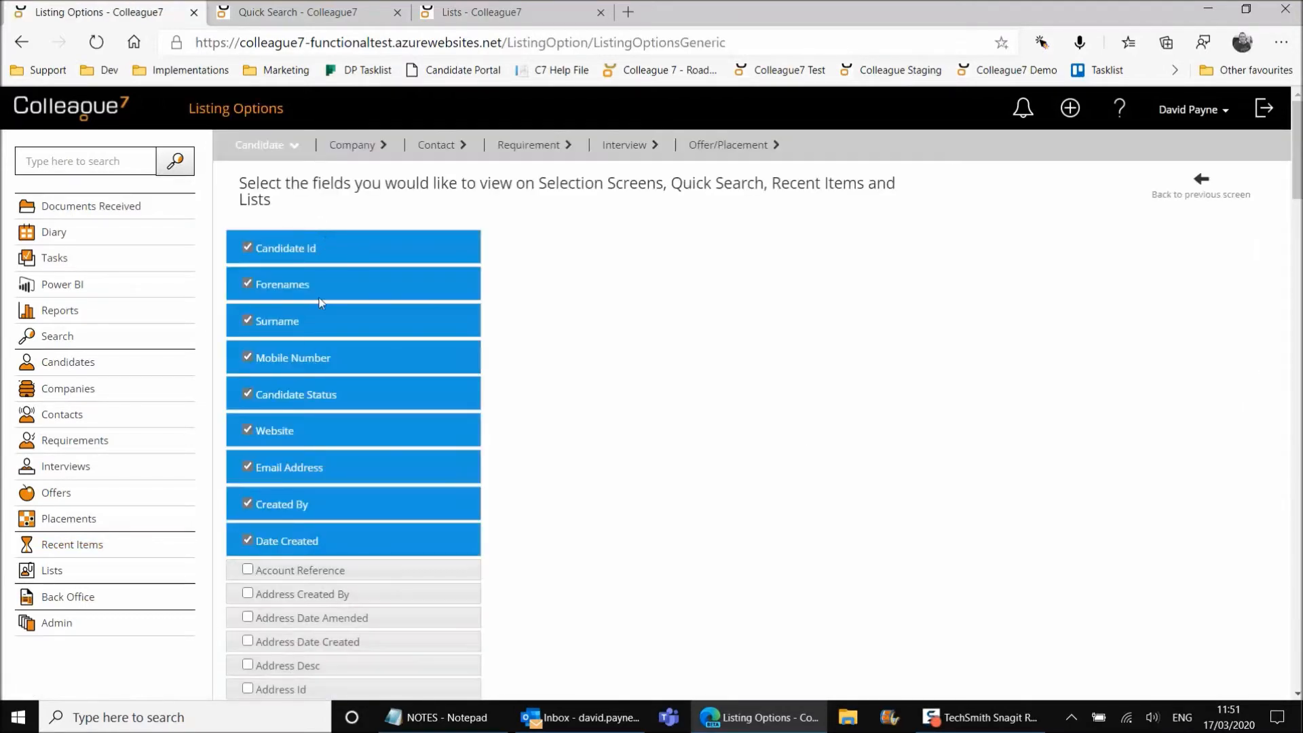
pyautogui.click(351, 145)
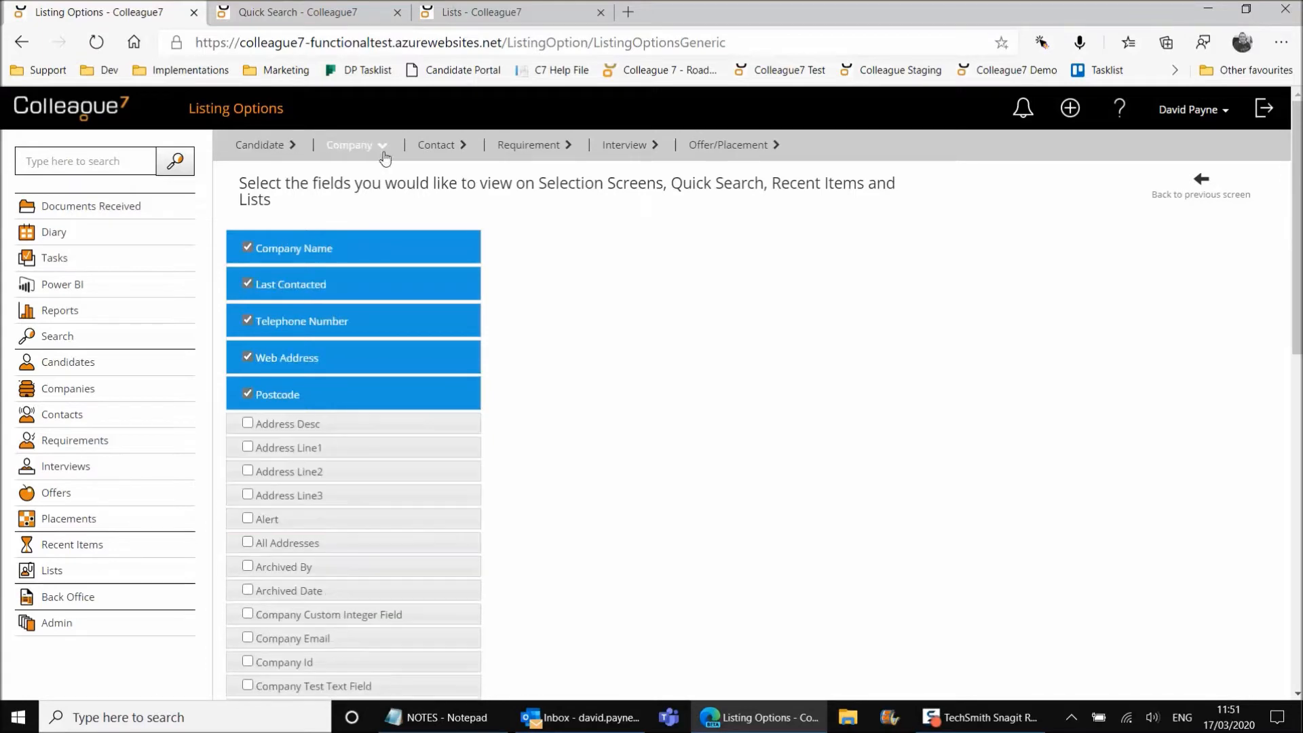
pyautogui.click(444, 146)
pyautogui.click(526, 146)
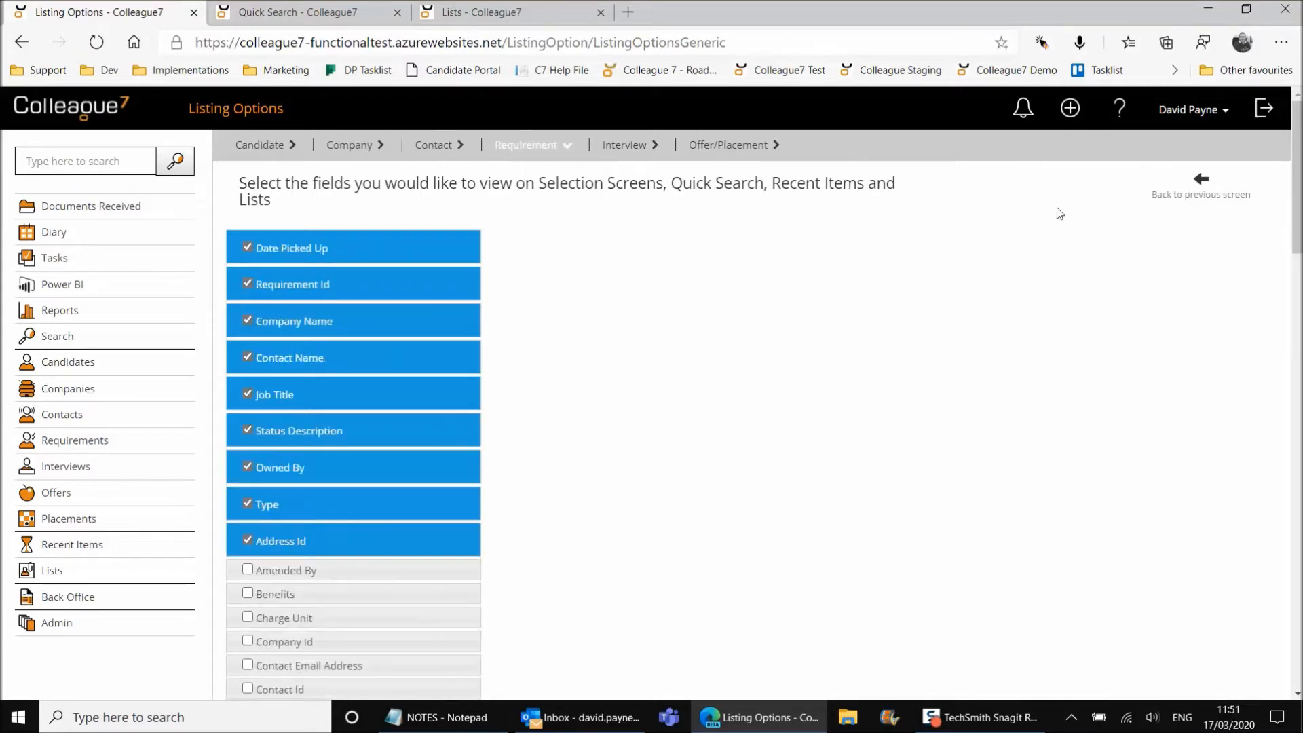
pyautogui.click(1184, 195)
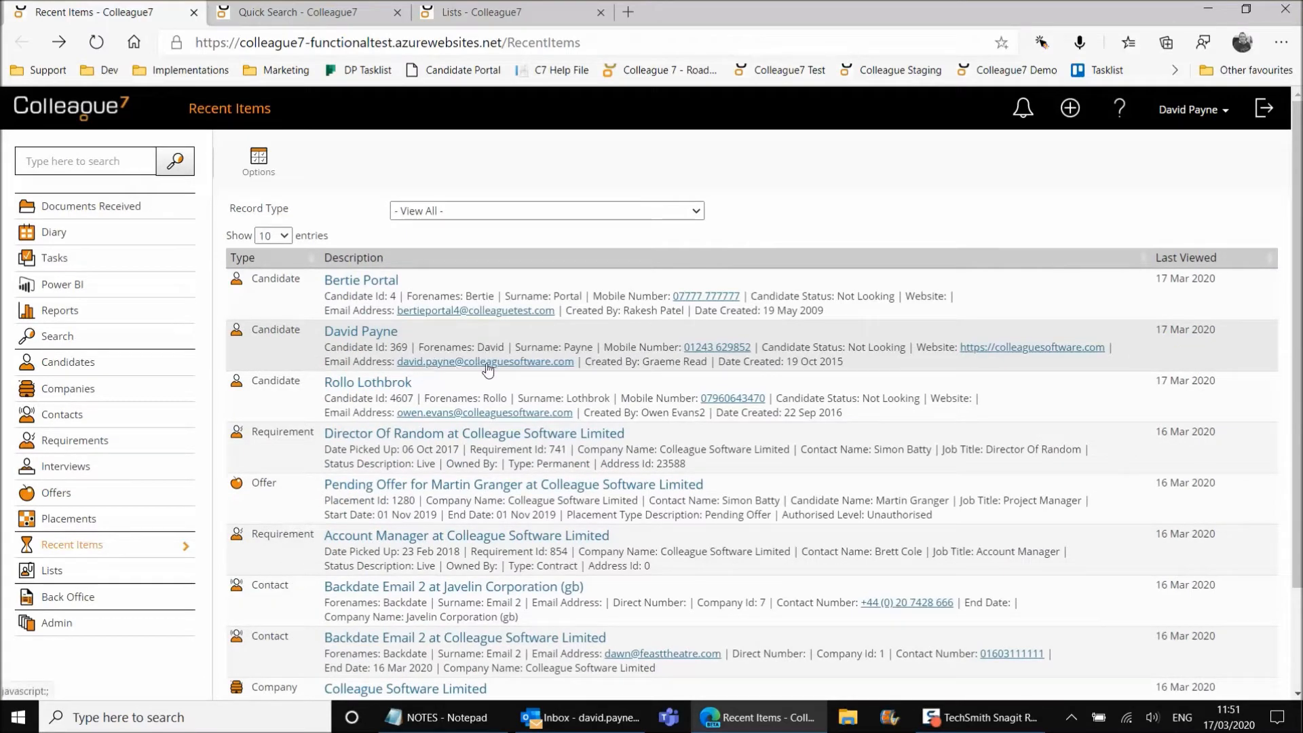
# Discard an email draft to the second candidate and open their website colleaguesoftware.com
pyautogui.click(496, 362)
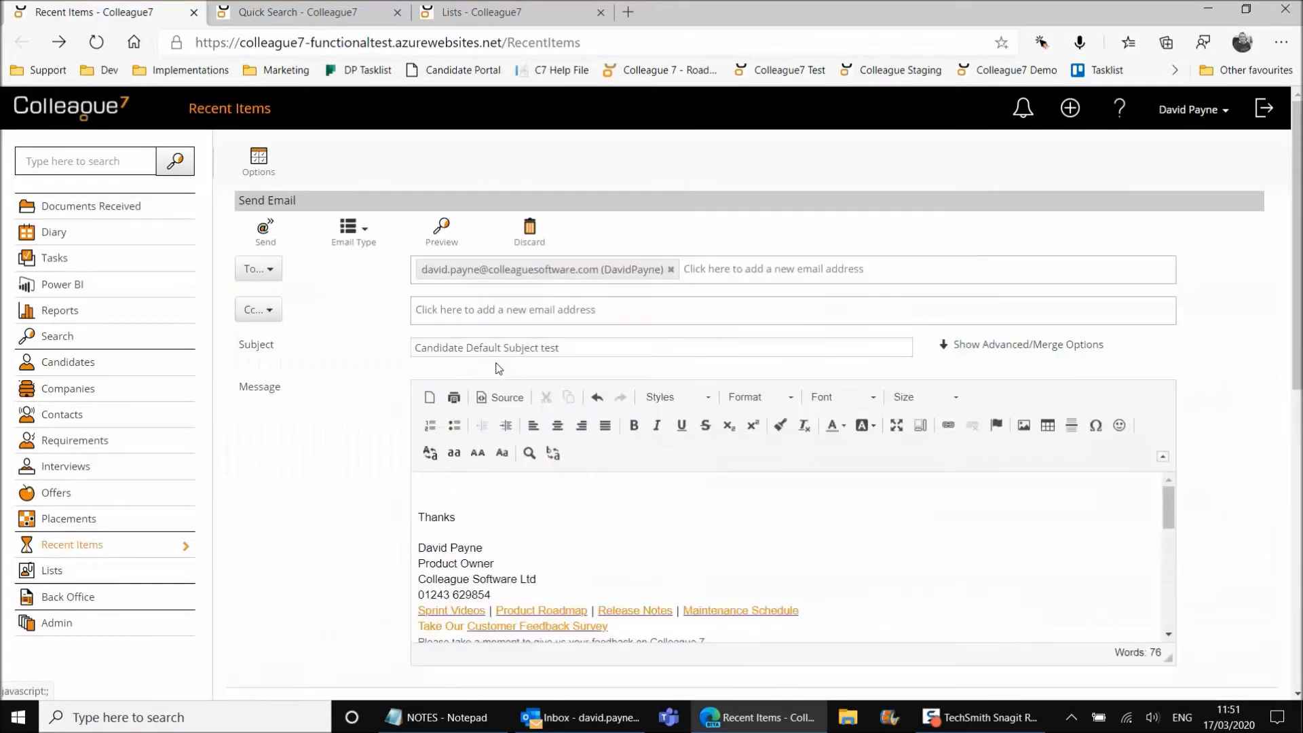
pyautogui.click(530, 230)
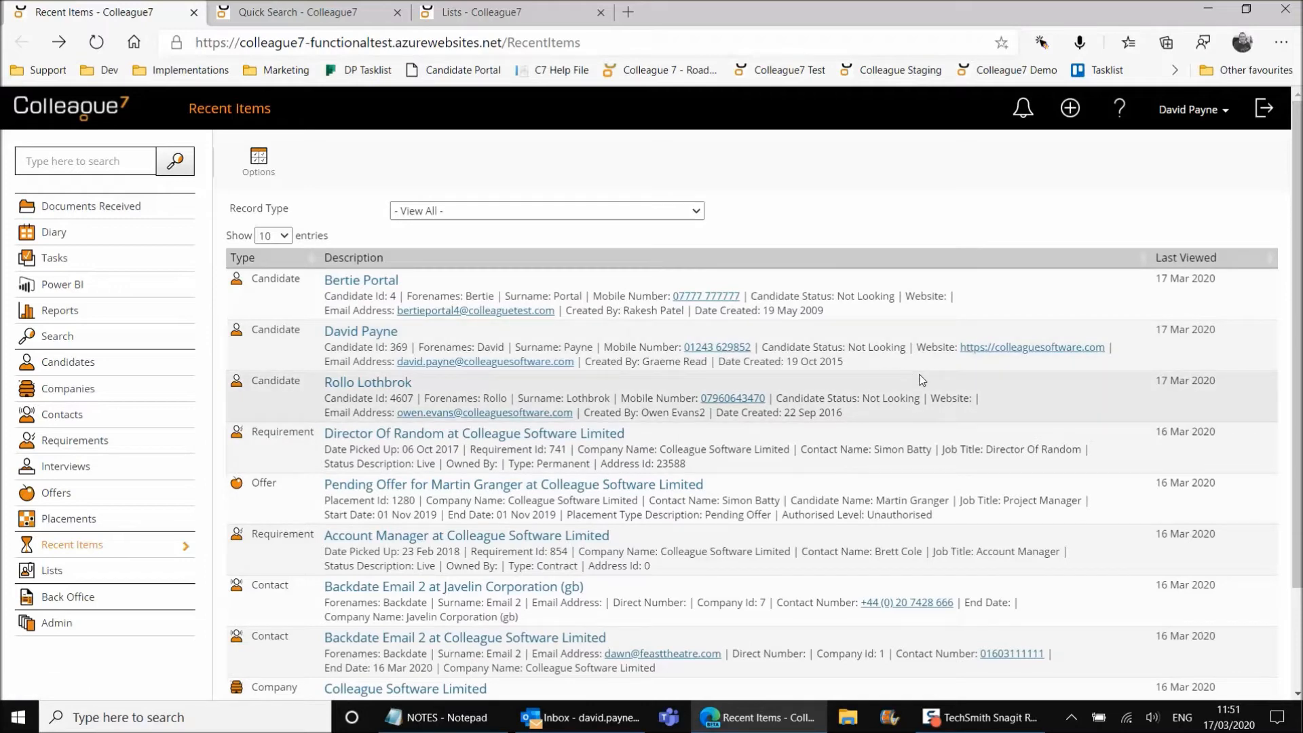
pyautogui.click(1026, 349)
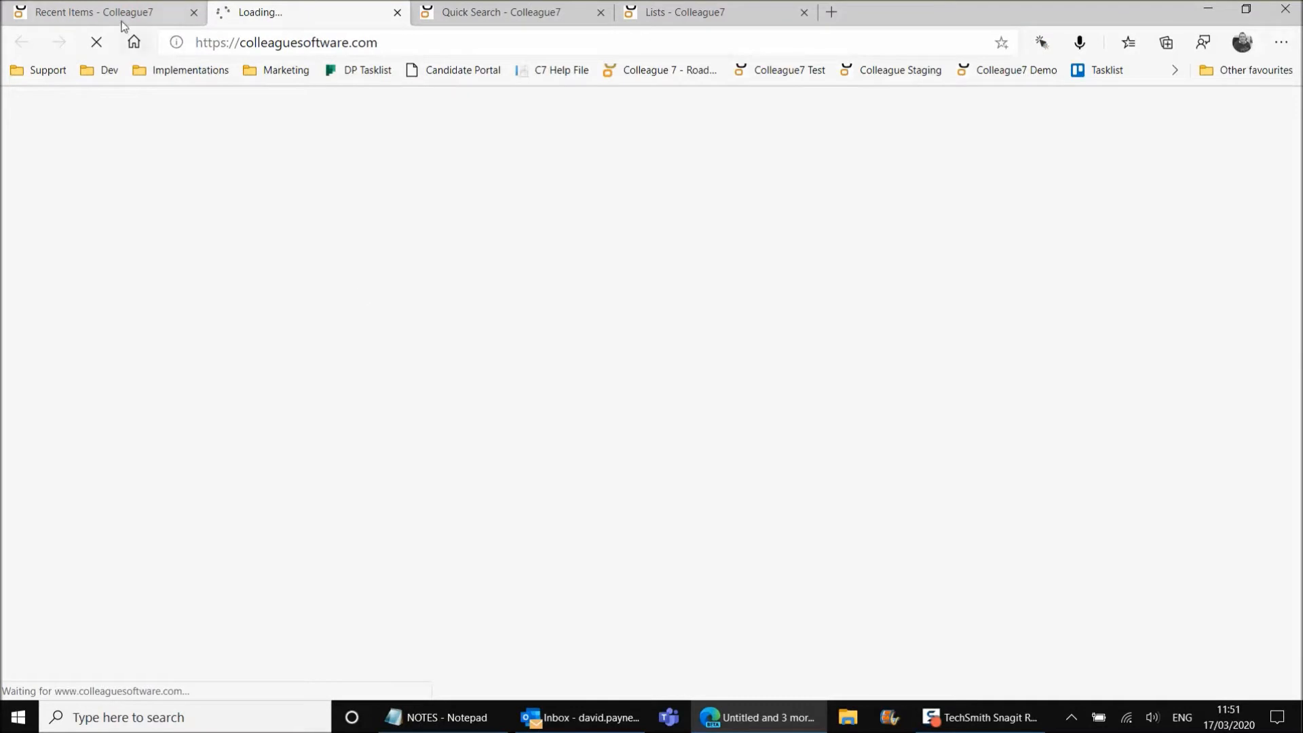
# Switch back to the Recent Items tab in Edge
pyautogui.click(142, 13)
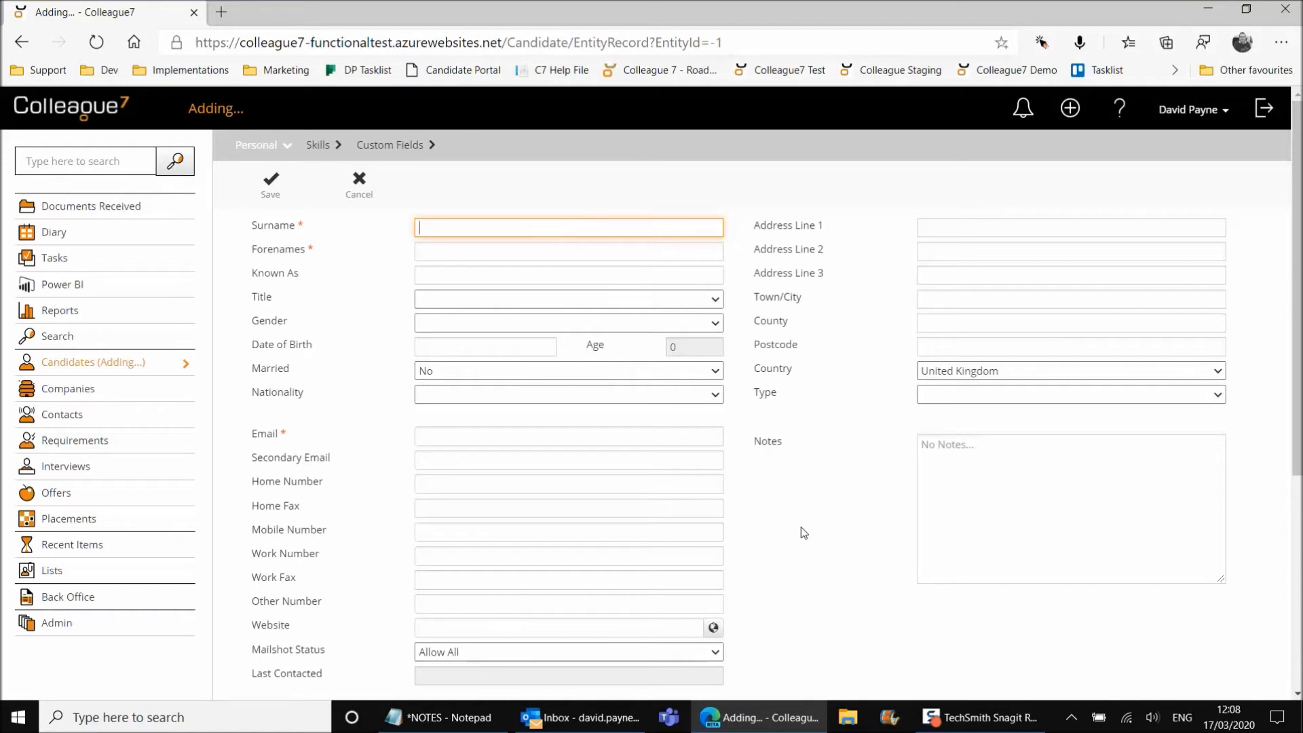
# Enter the new candidate's surname and forename, then save to run the duplicate check
pyautogui.press('Tab')
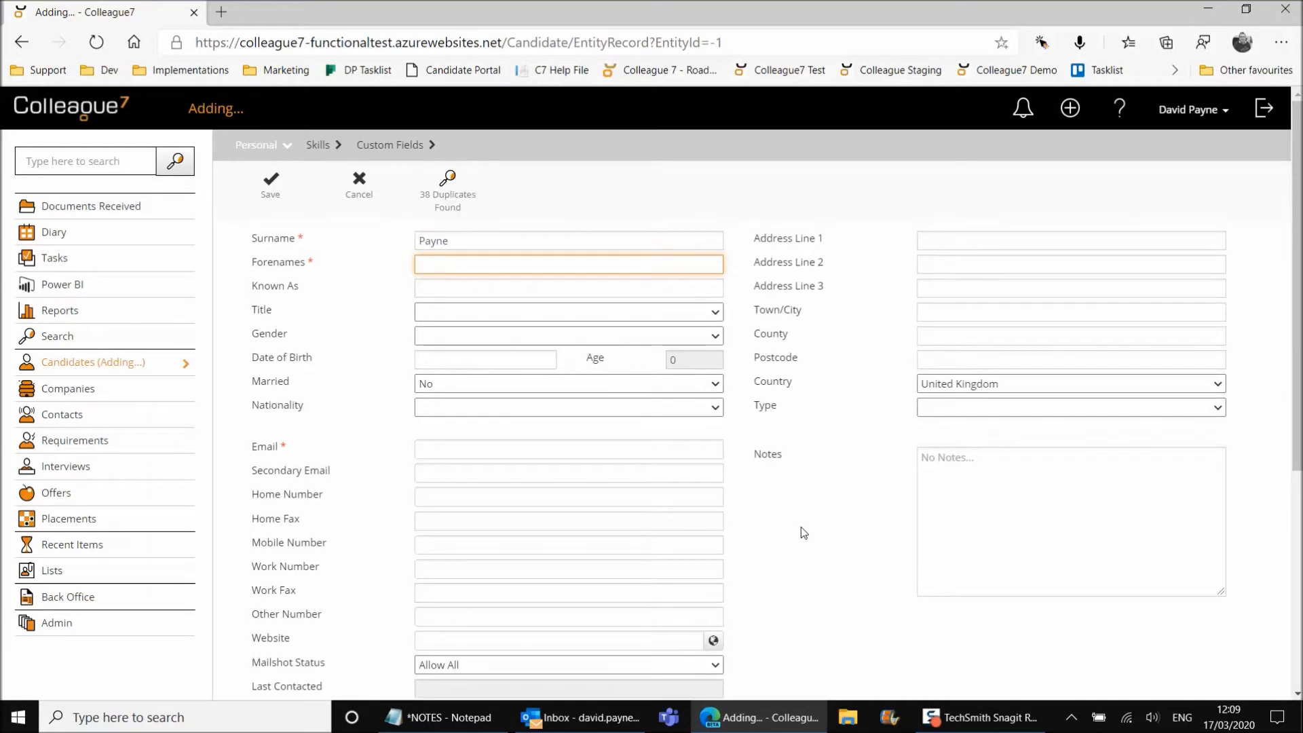
pyautogui.press('Tab')
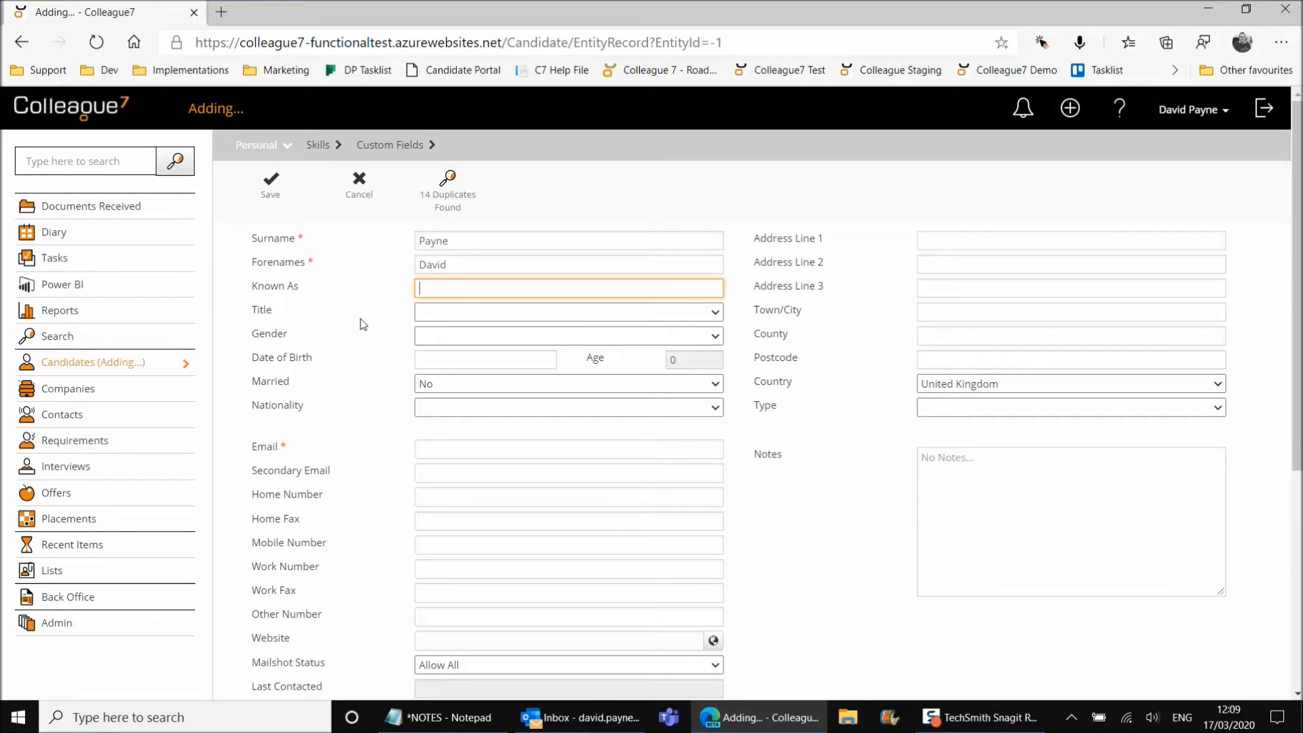
pyautogui.click(271, 195)
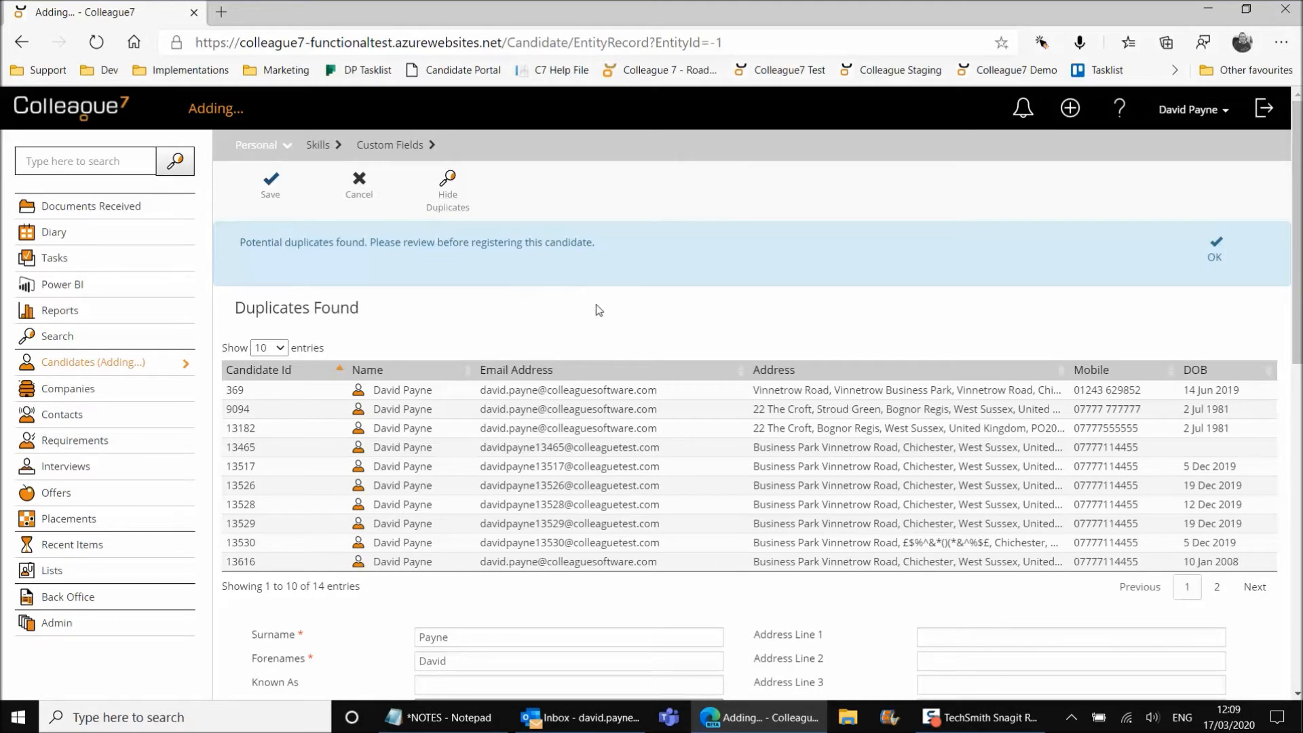
# Dismiss the duplicates warning and expand and collapse the 14 duplicate candidates table
pyautogui.scroll(-5, 707, 416)
pyautogui.scroll(5, 707, 416)
pyautogui.click(1214, 252)
pyautogui.click(449, 197)
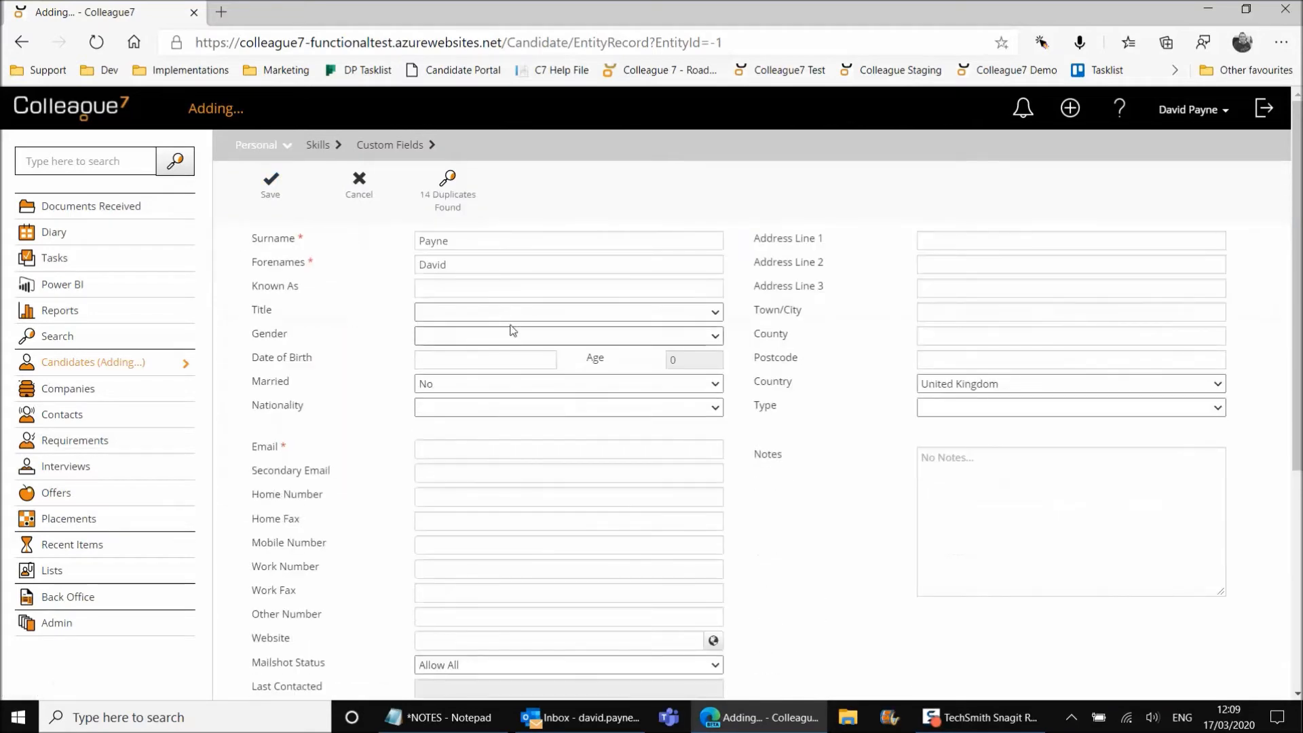
pyautogui.click(452, 200)
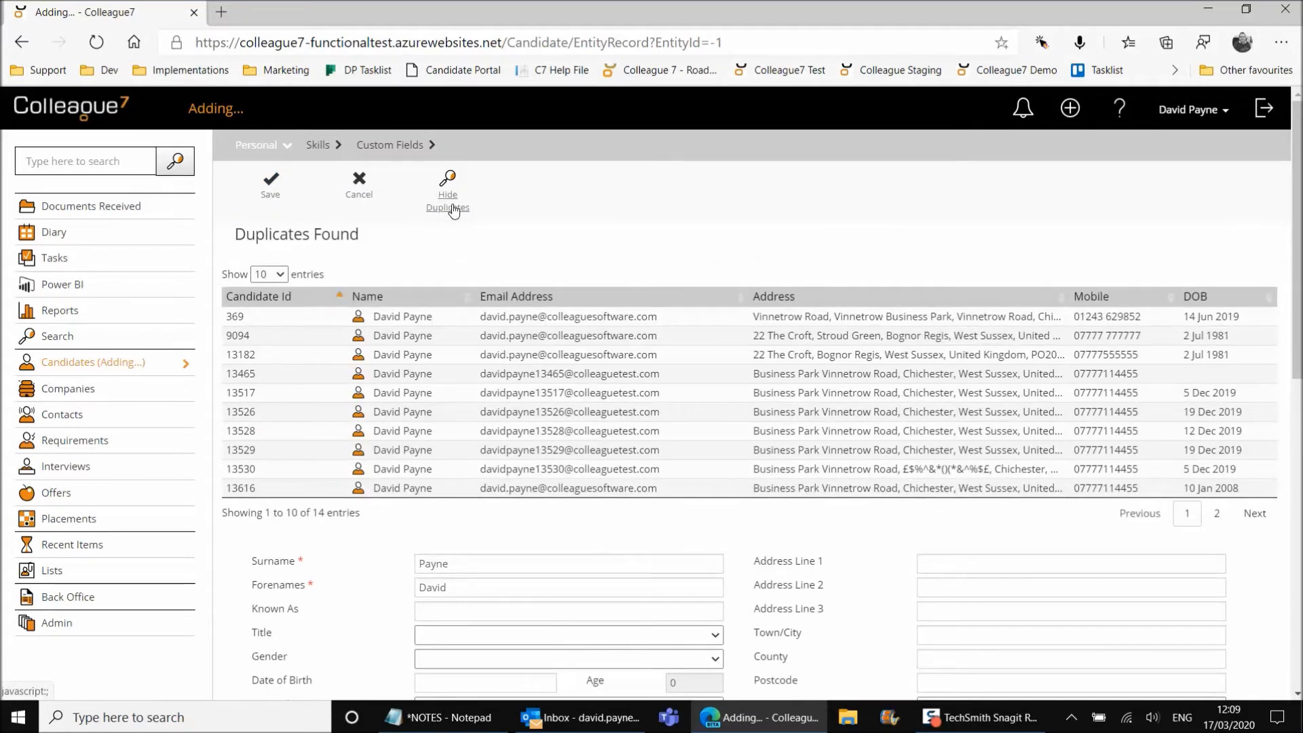
pyautogui.click(453, 211)
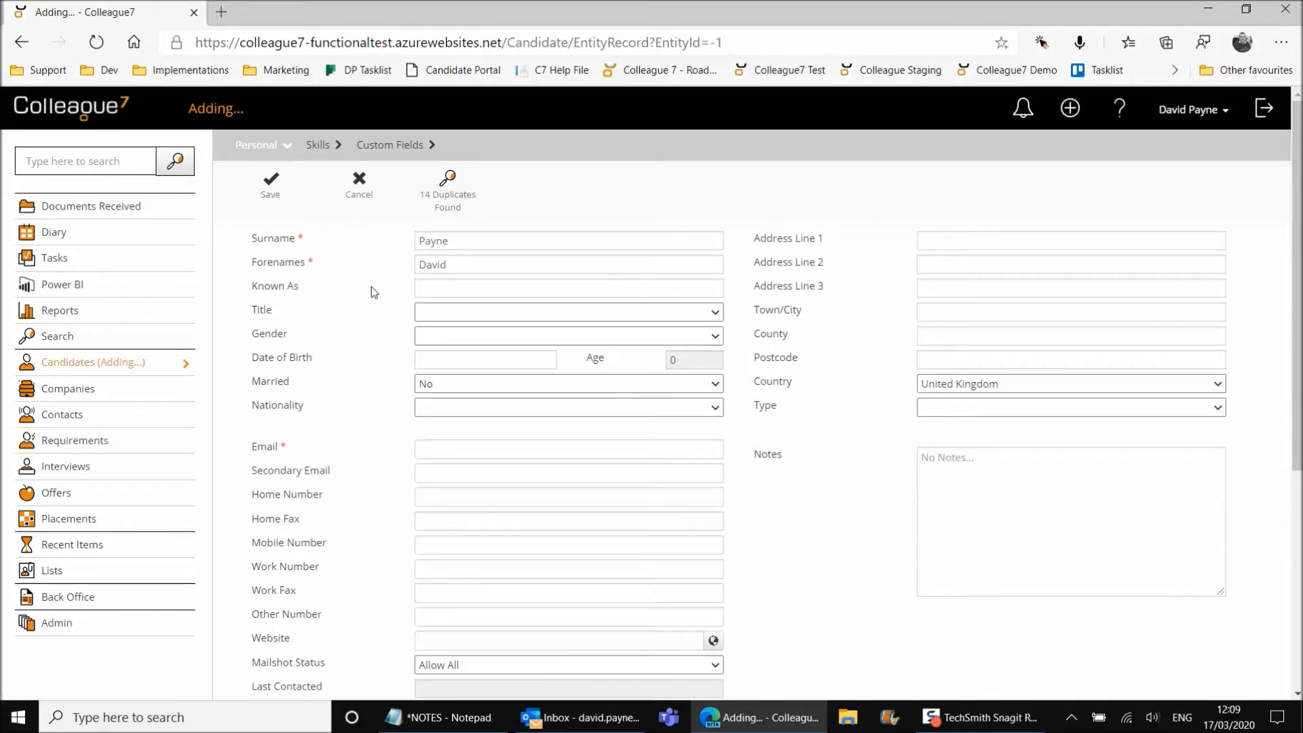
pyautogui.click(452, 198)
pyautogui.click(452, 202)
# Open the + menu for creating new records
pyautogui.click(1069, 111)
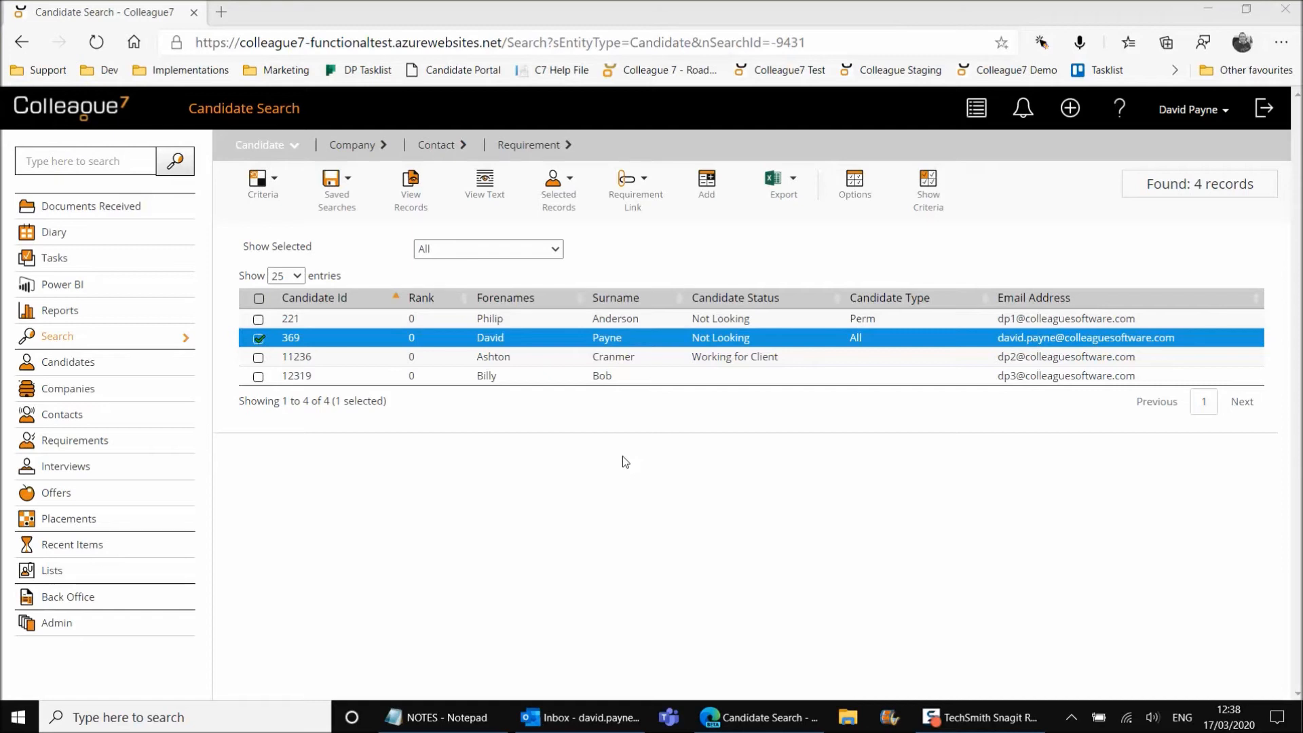
# Select all four found candidates and start a bulk email to them
pyautogui.click(552, 323)
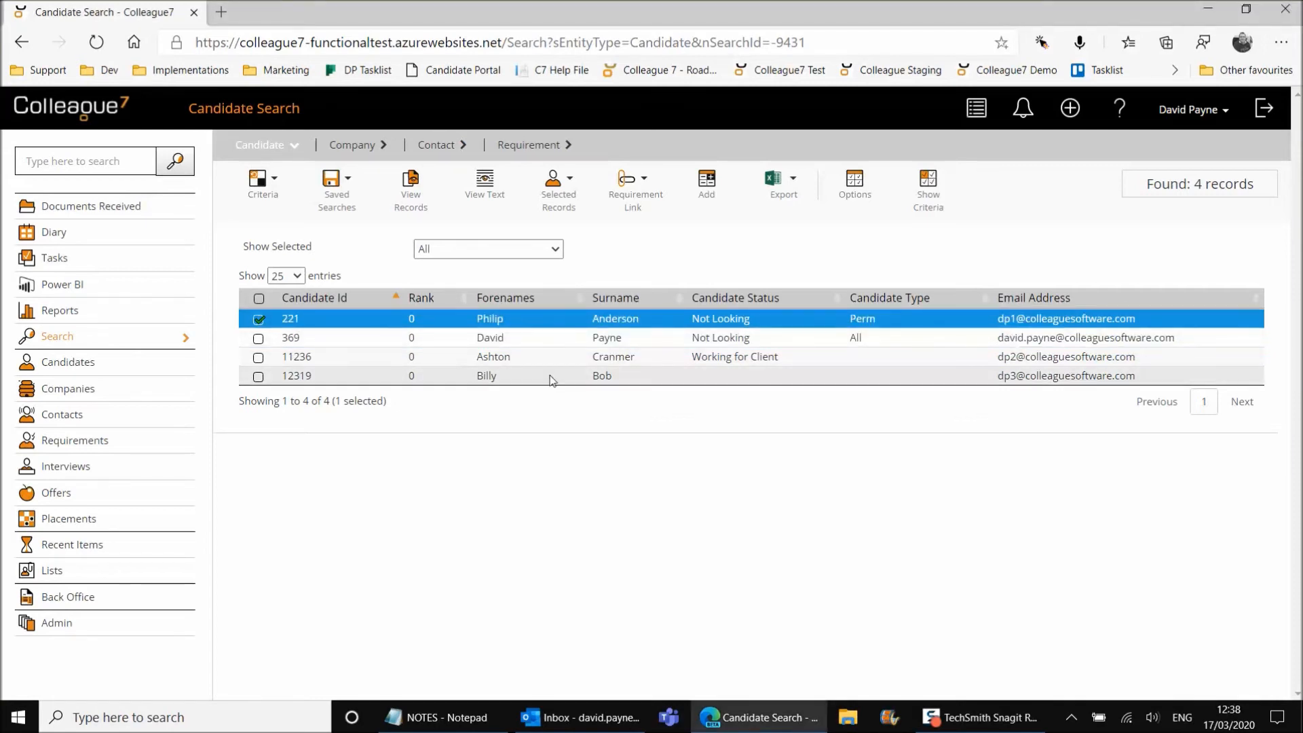
pyautogui.keyDown('shift'); pyautogui.click(553, 378); pyautogui.keyUp('shift')
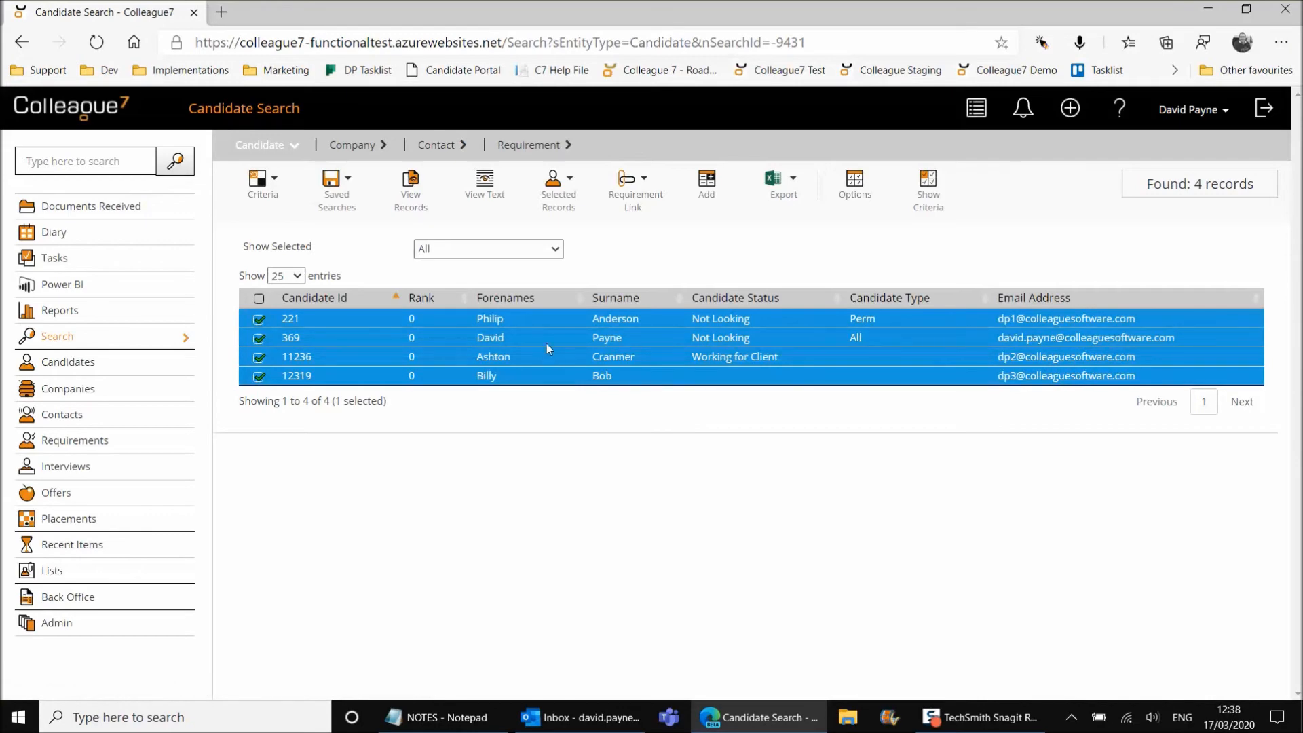
pyautogui.click(560, 207)
pyautogui.click(555, 229)
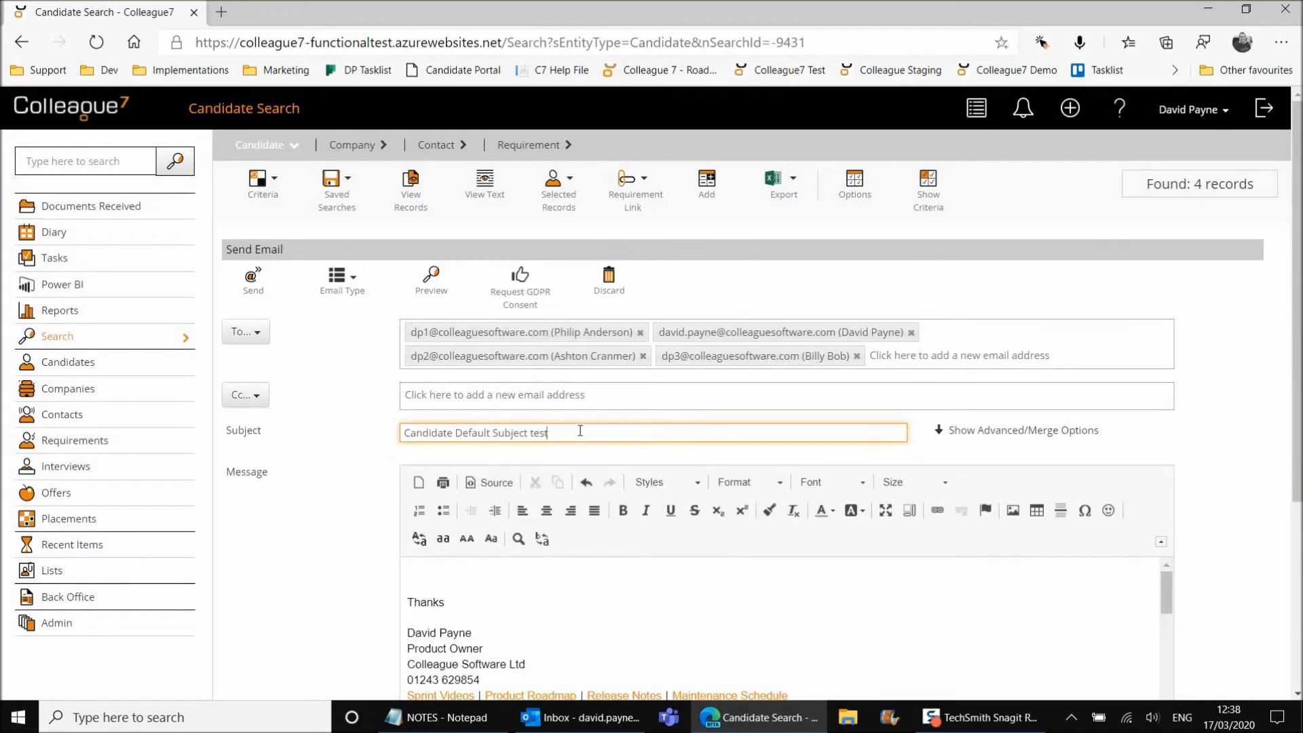
# Replace the subject with 'Test email', send it, and dismiss the queued confirmation
pyautogui.tripleClick(579, 431)
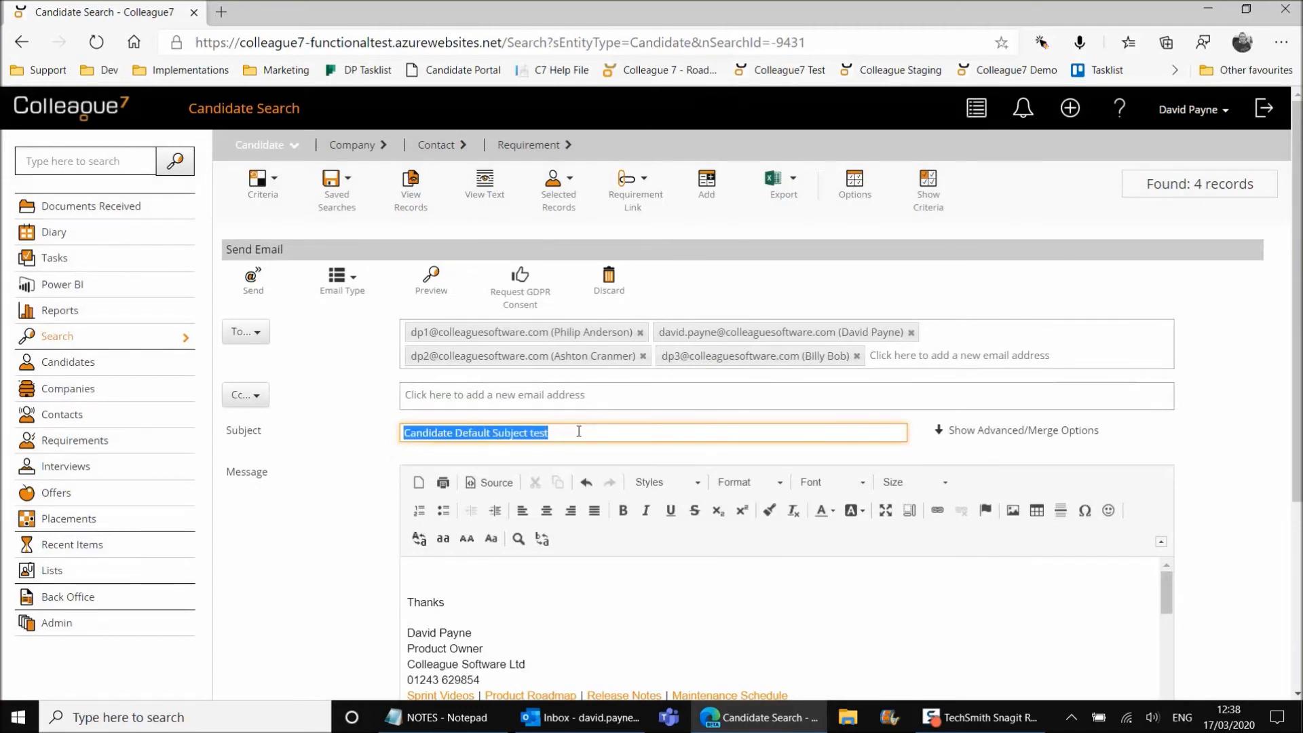
pyautogui.write('Test email')
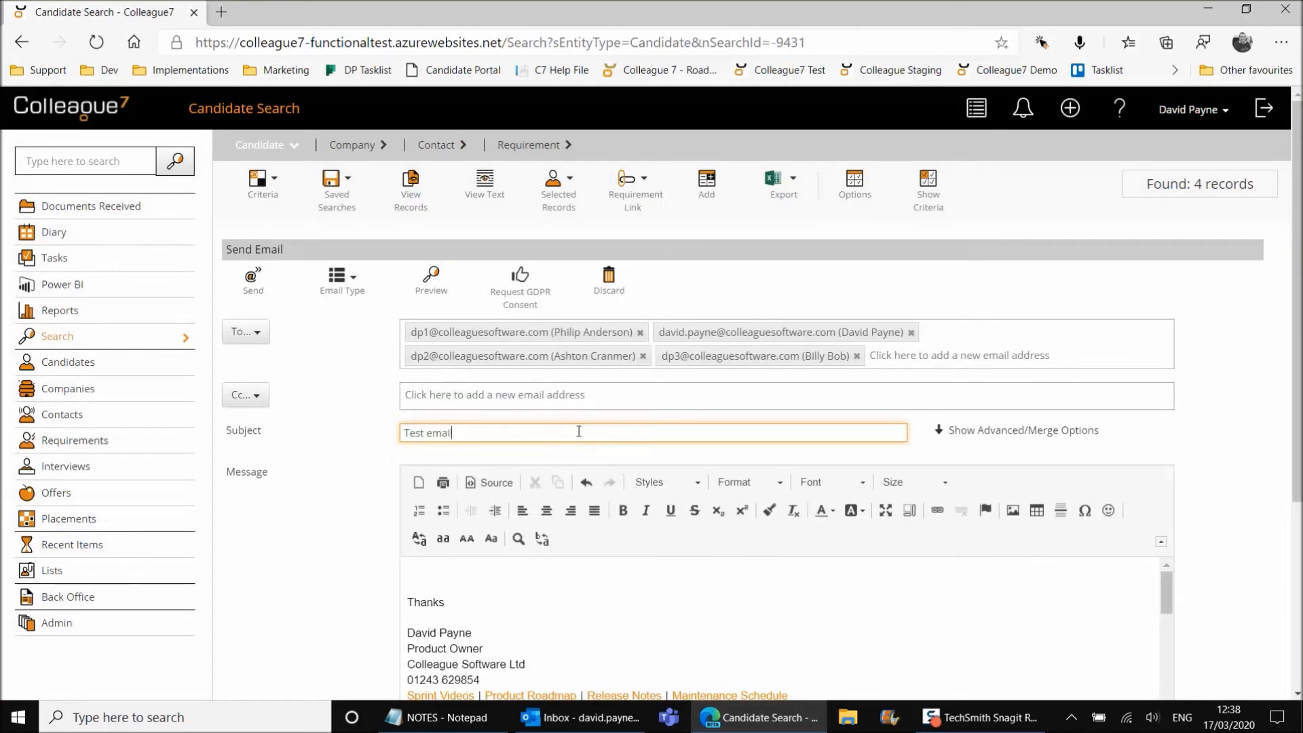
pyautogui.press('Return')
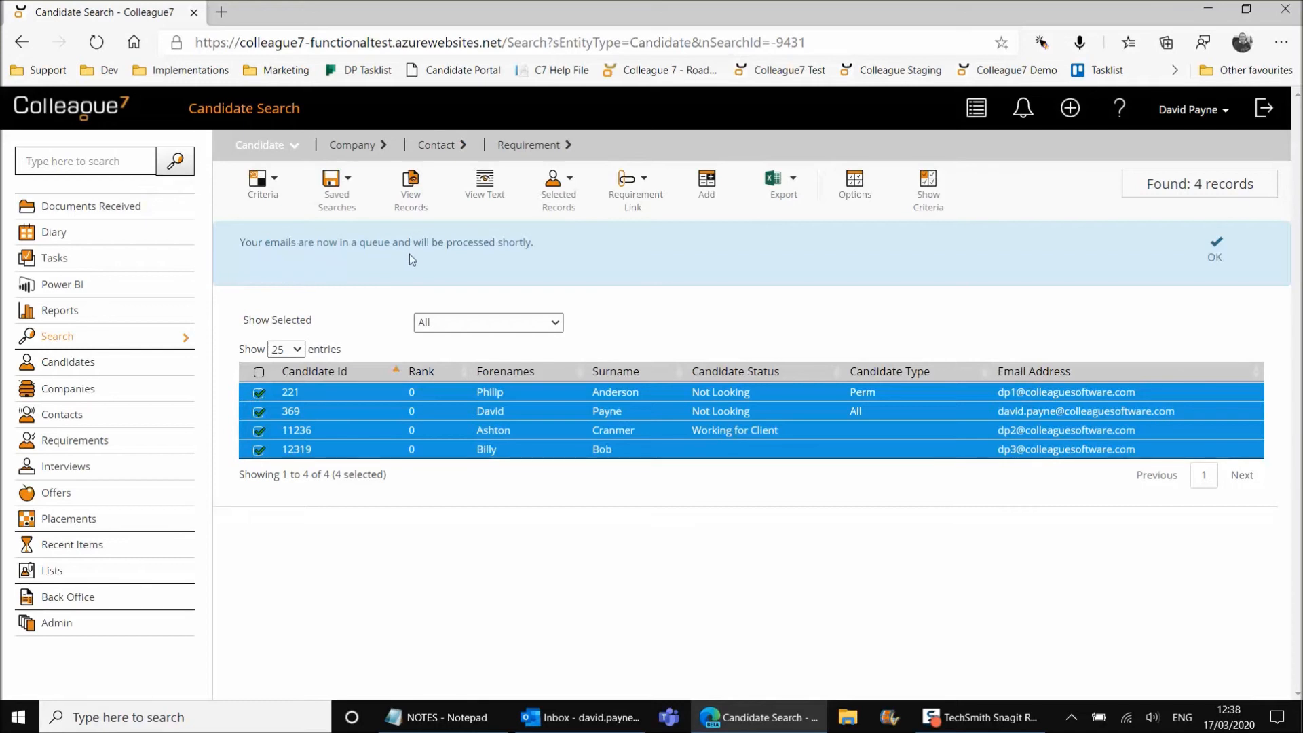
pyautogui.click(1215, 255)
pyautogui.click(537, 317)
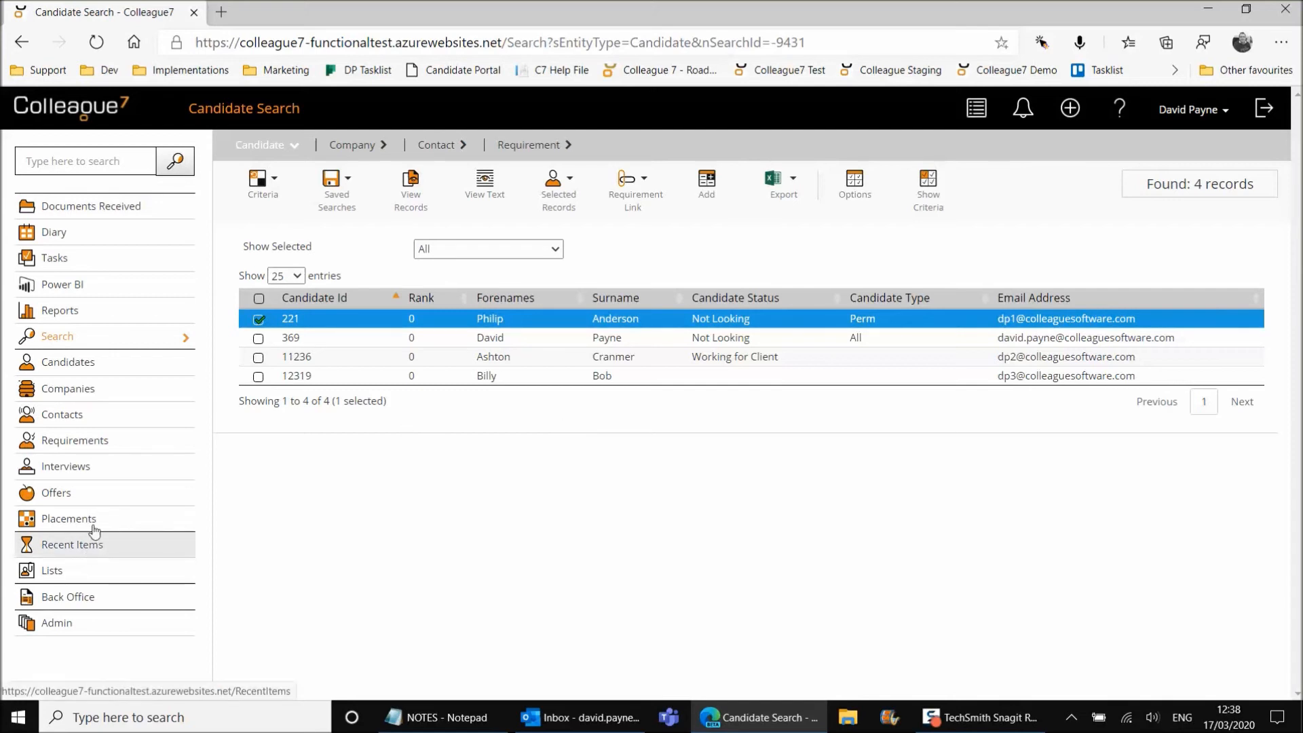
# From Candidate Search, toggle the emails-processed notification to unread and back to read
pyautogui.click(66, 362)
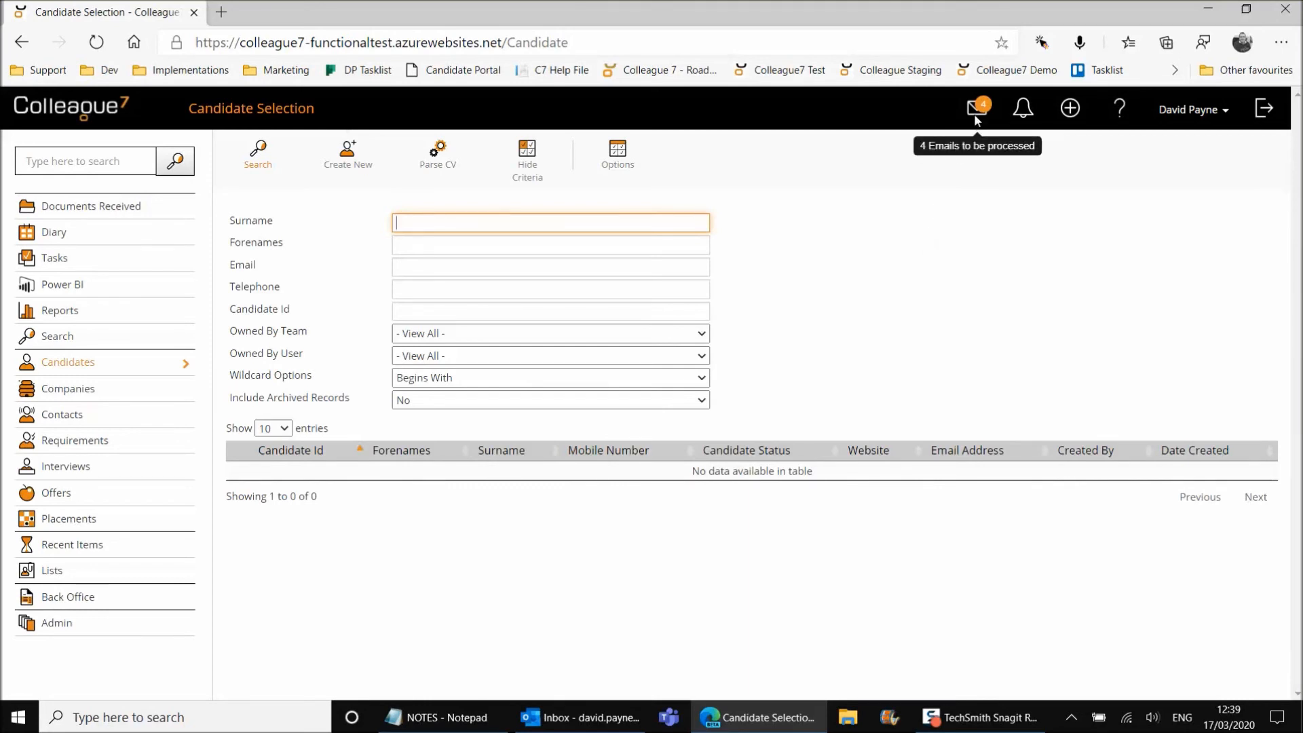
pyautogui.click(1022, 108)
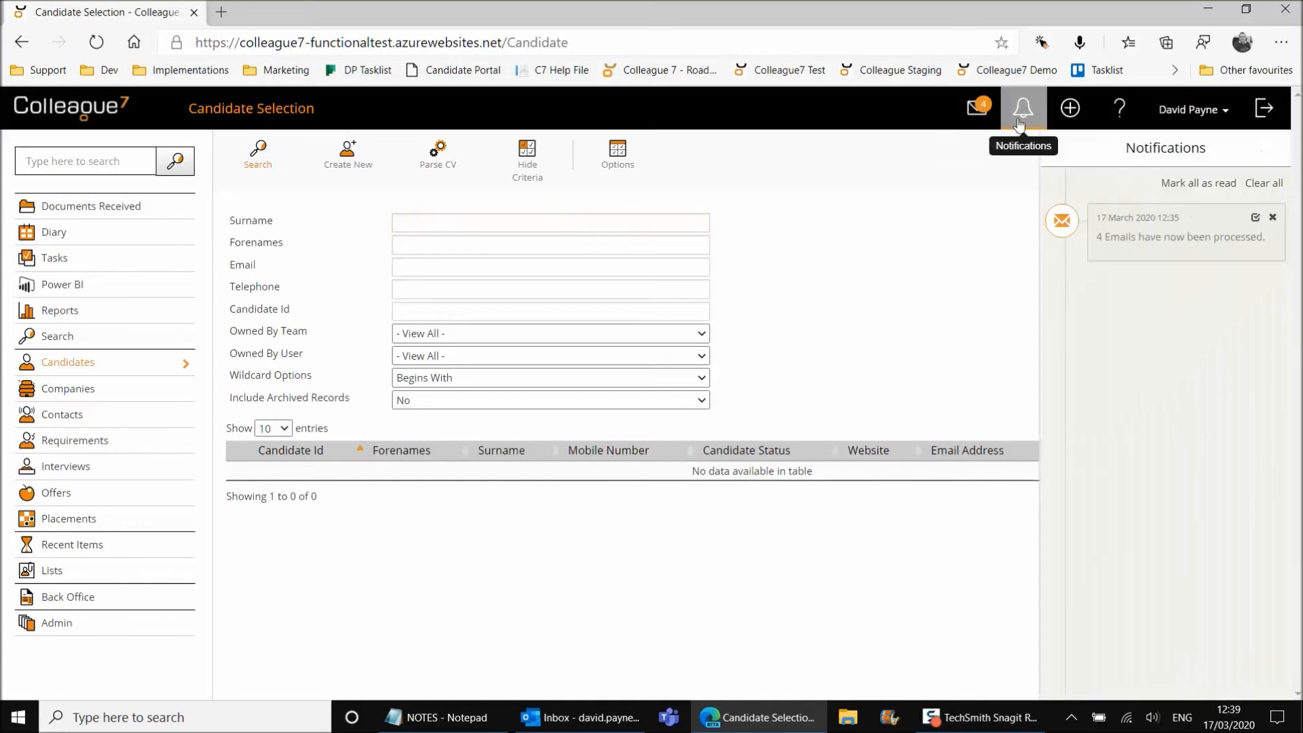
pyautogui.click(1255, 217)
pyautogui.click(1254, 218)
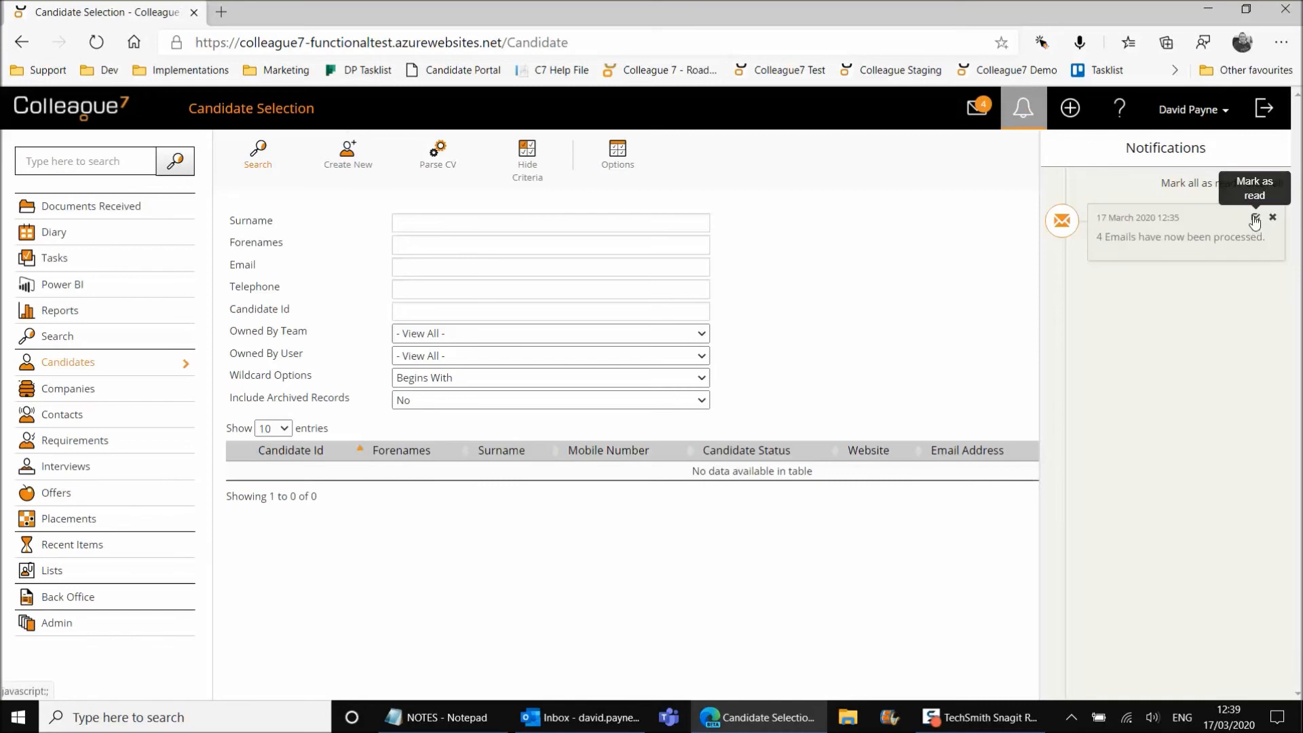
pyautogui.click(1023, 114)
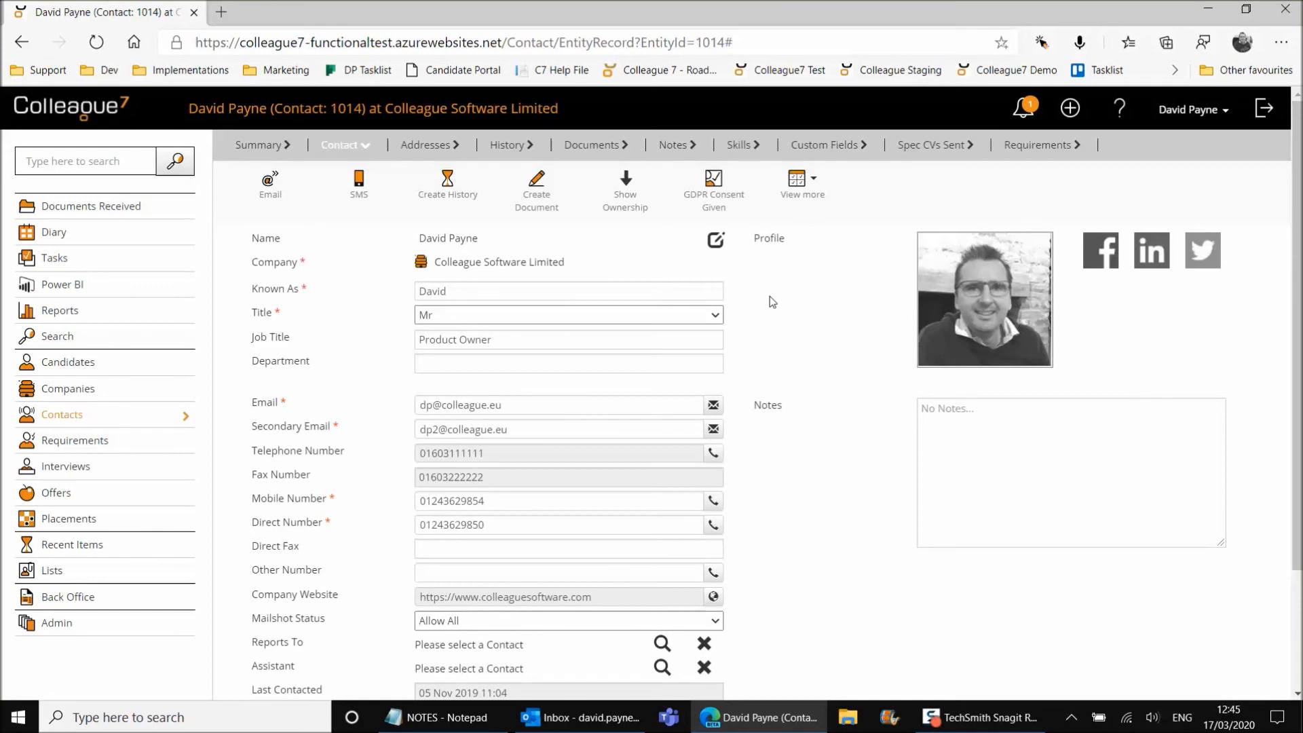
pyautogui.click(803, 182)
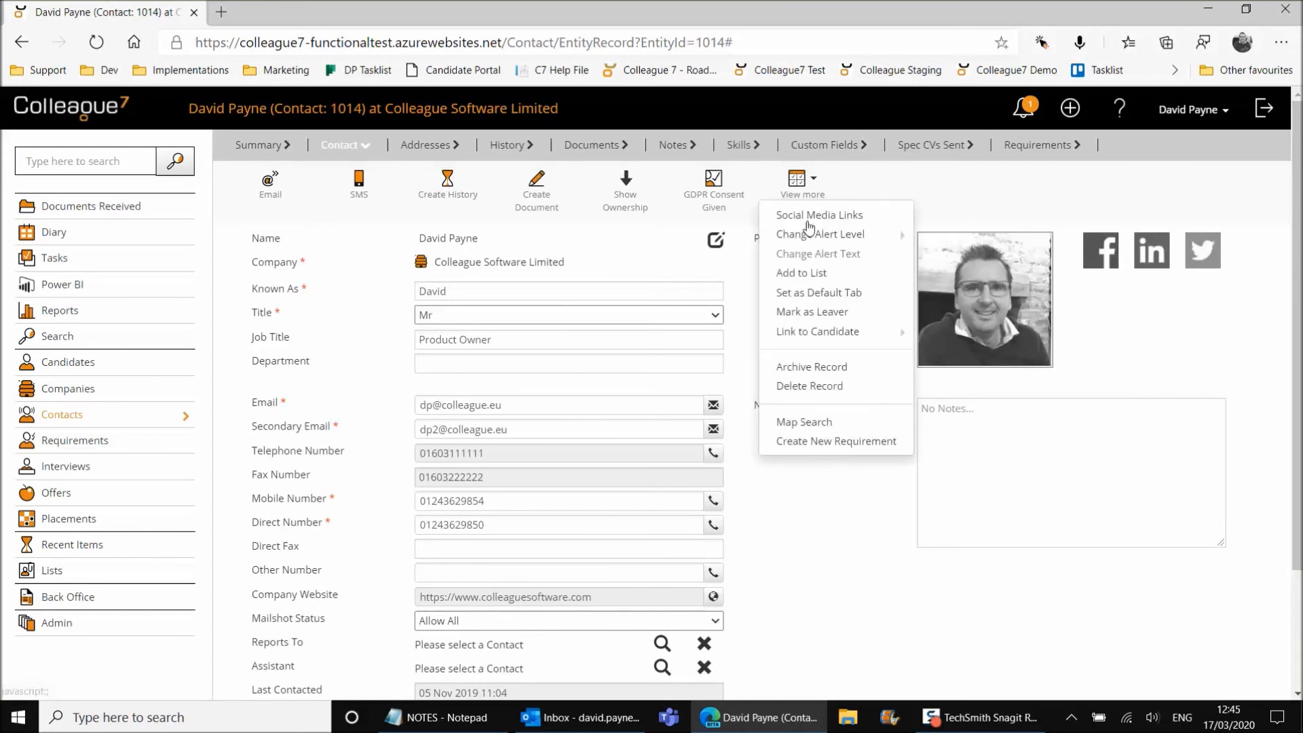
pyautogui.click(829, 314)
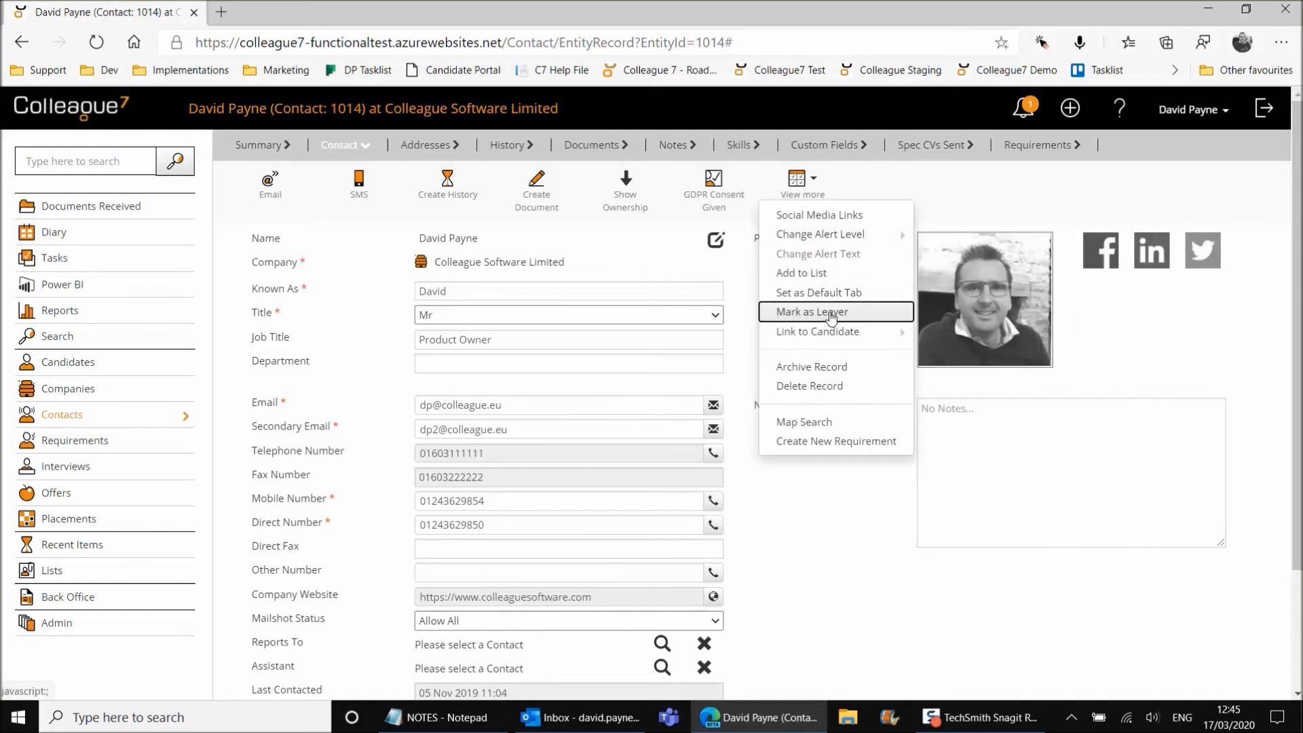
pyautogui.click(1036, 265)
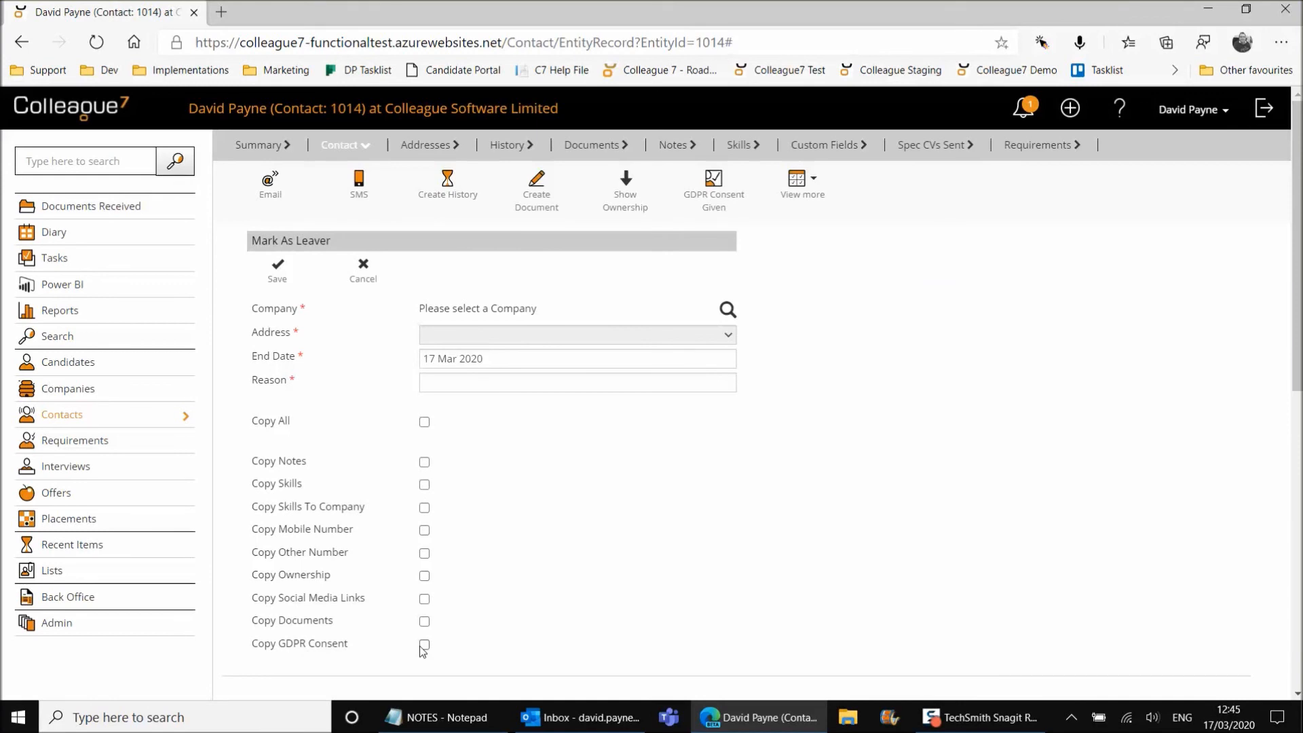
pyautogui.click(425, 422)
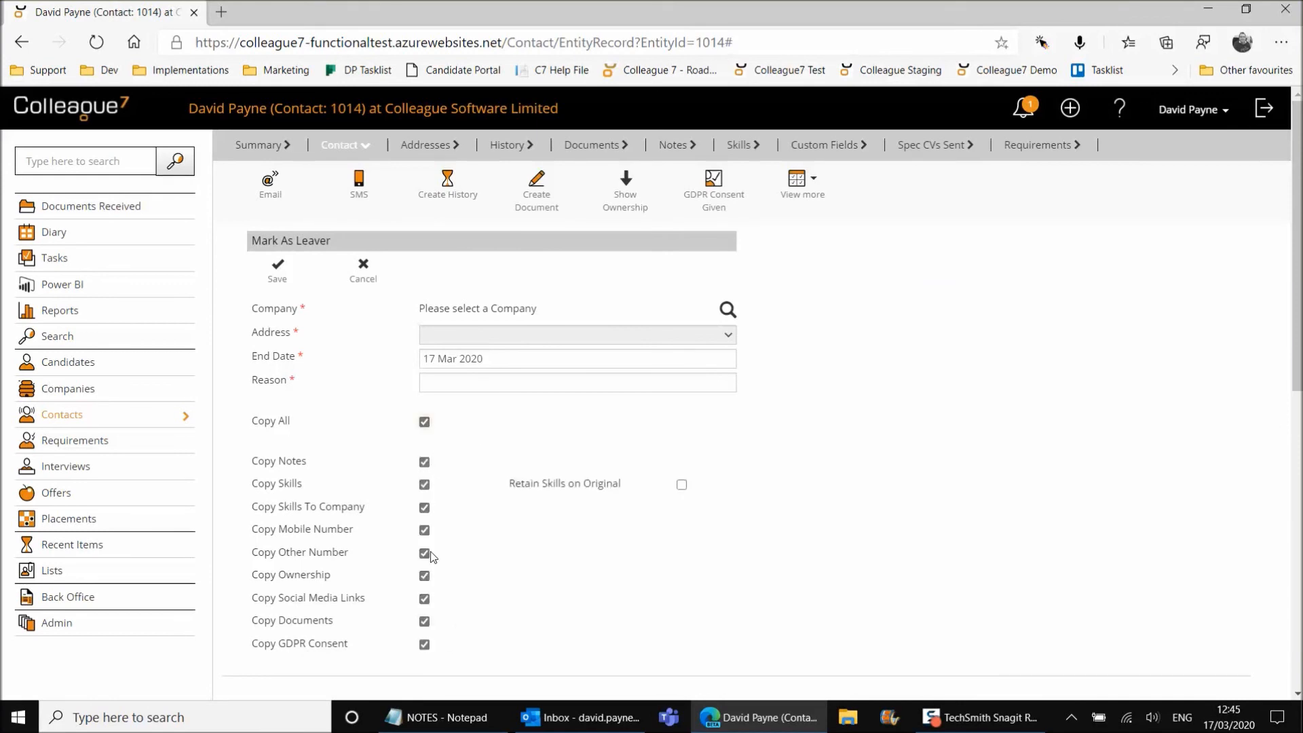
pyautogui.click(425, 423)
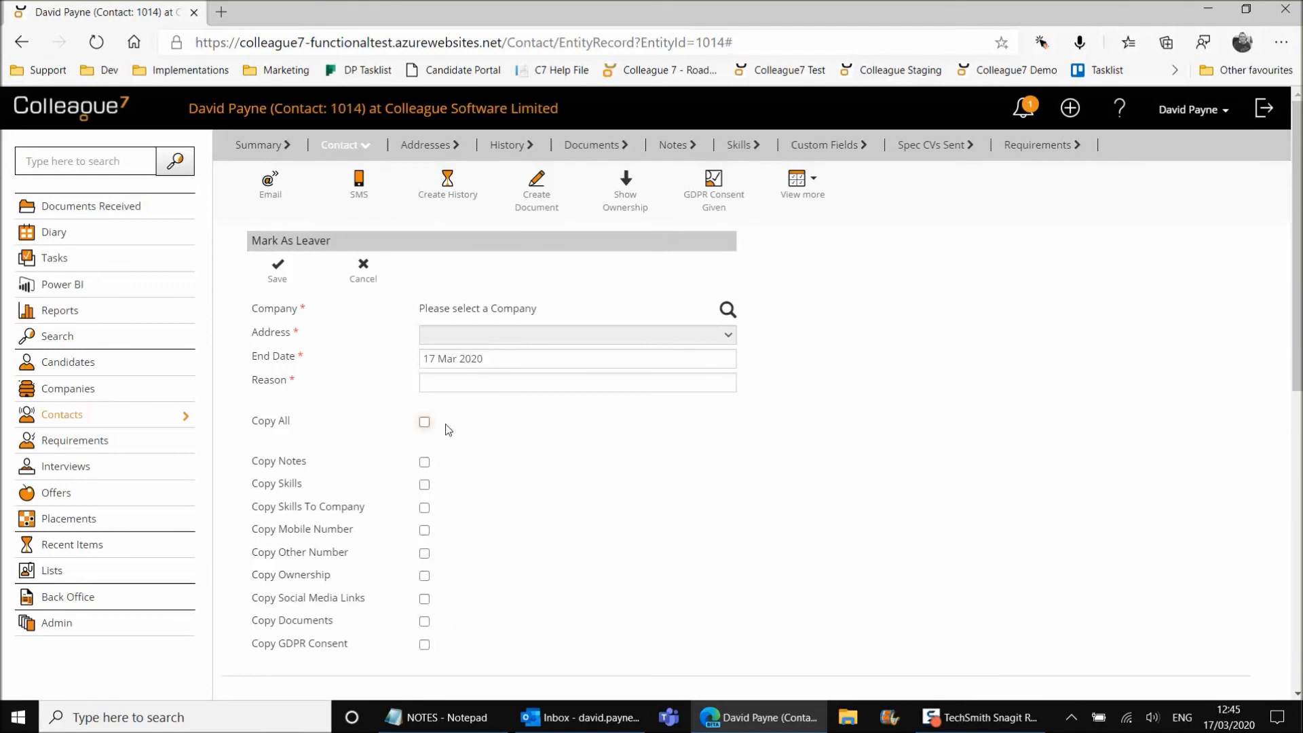
pyautogui.click(424, 646)
pyautogui.click(372, 284)
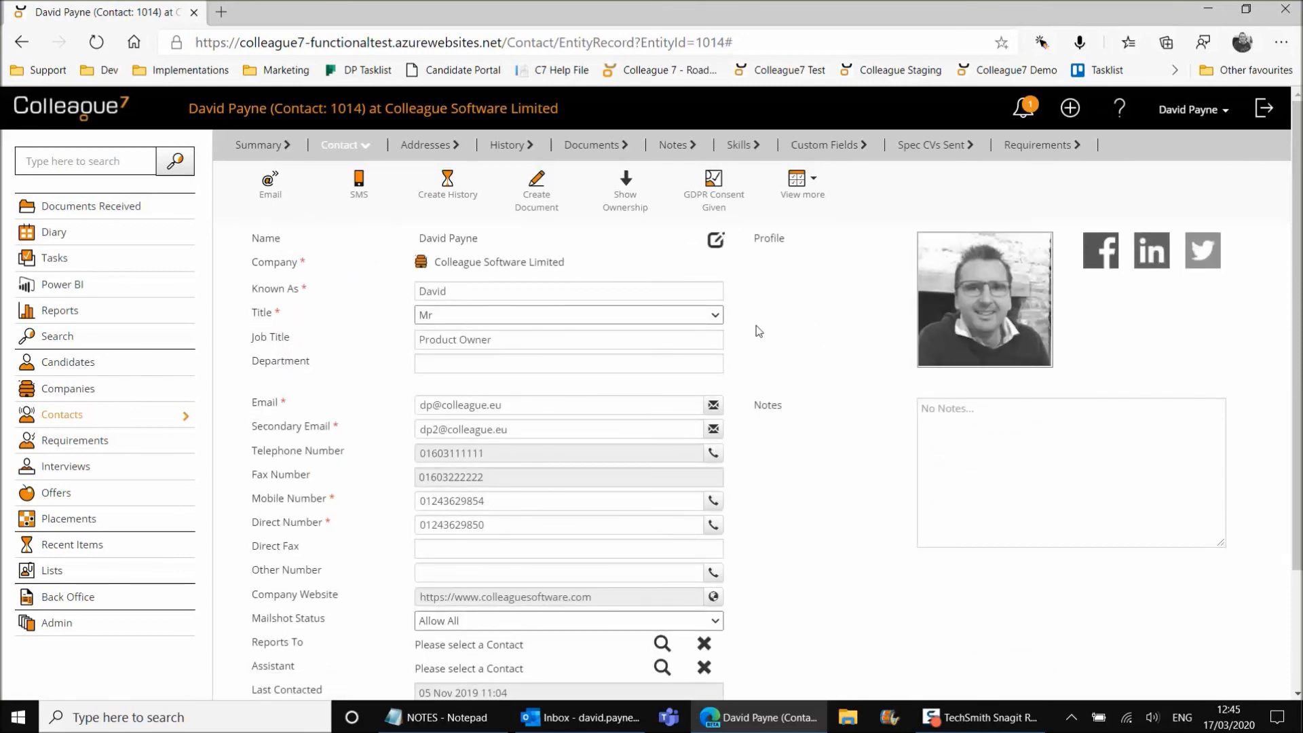
pyautogui.click(712, 197)
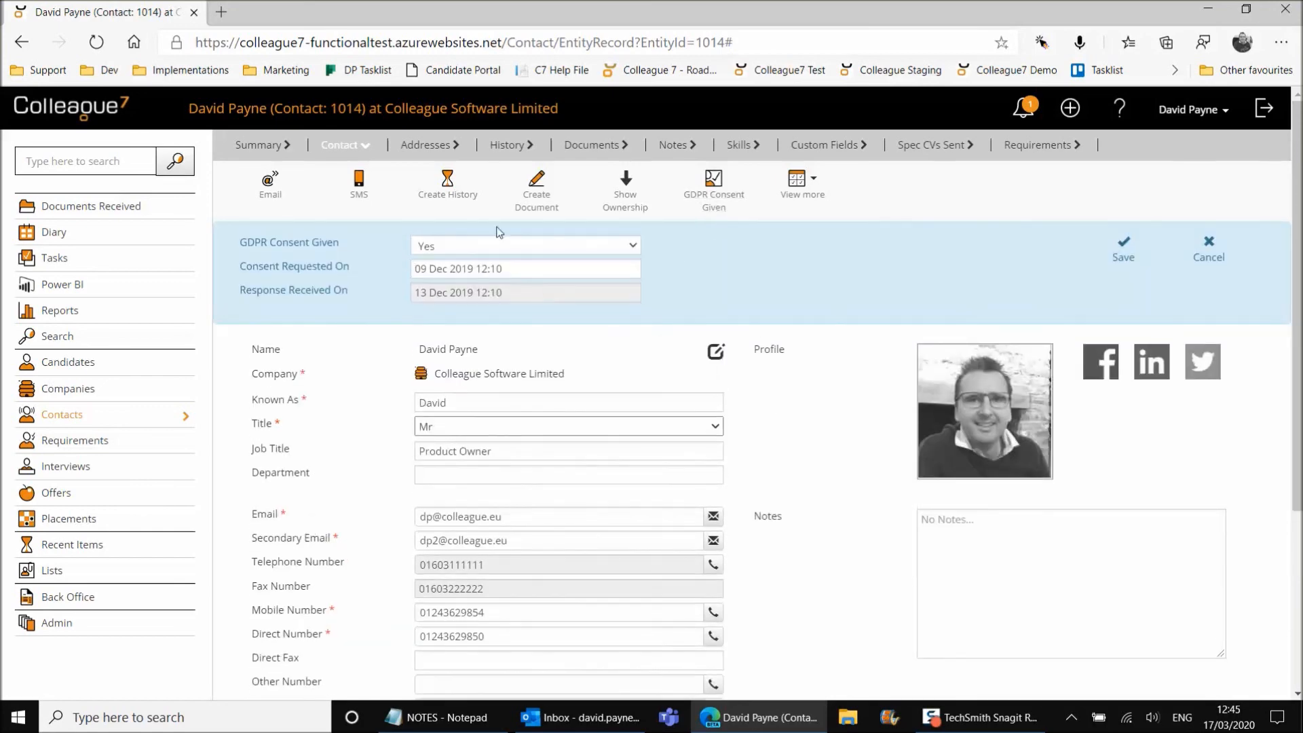
pyautogui.click(1215, 256)
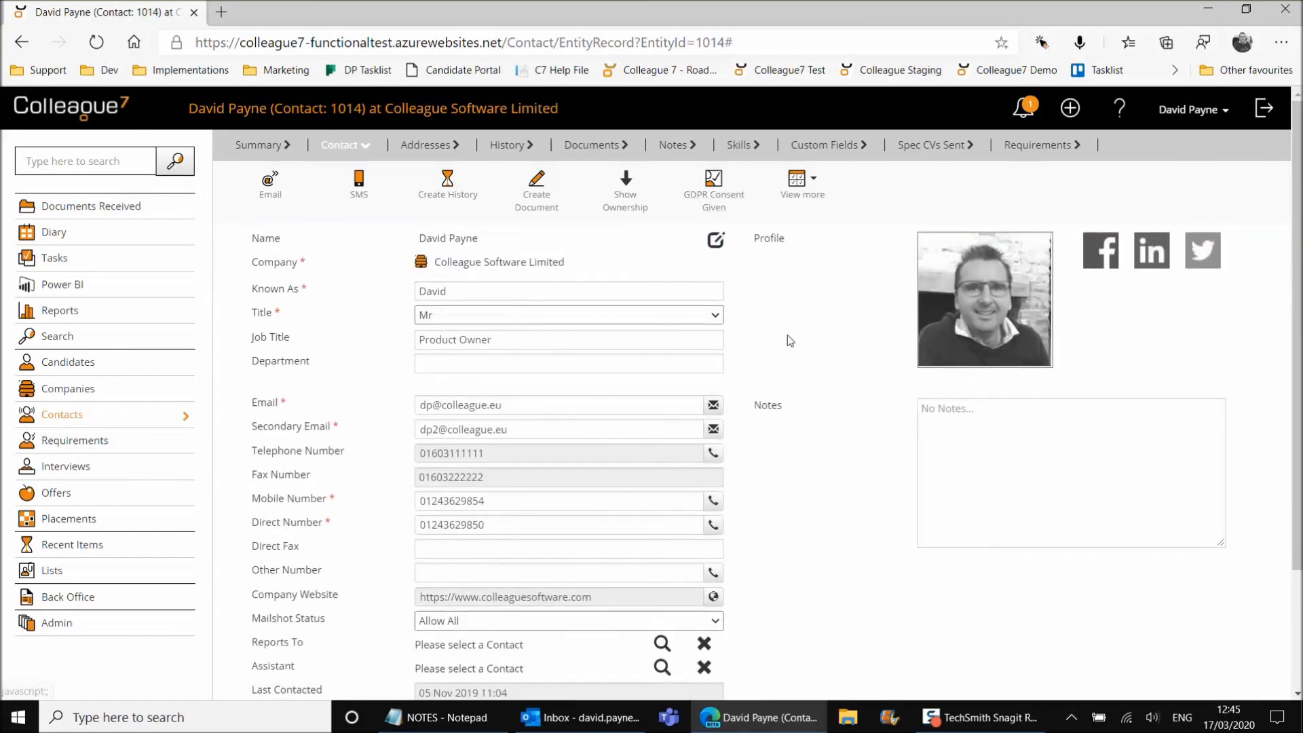